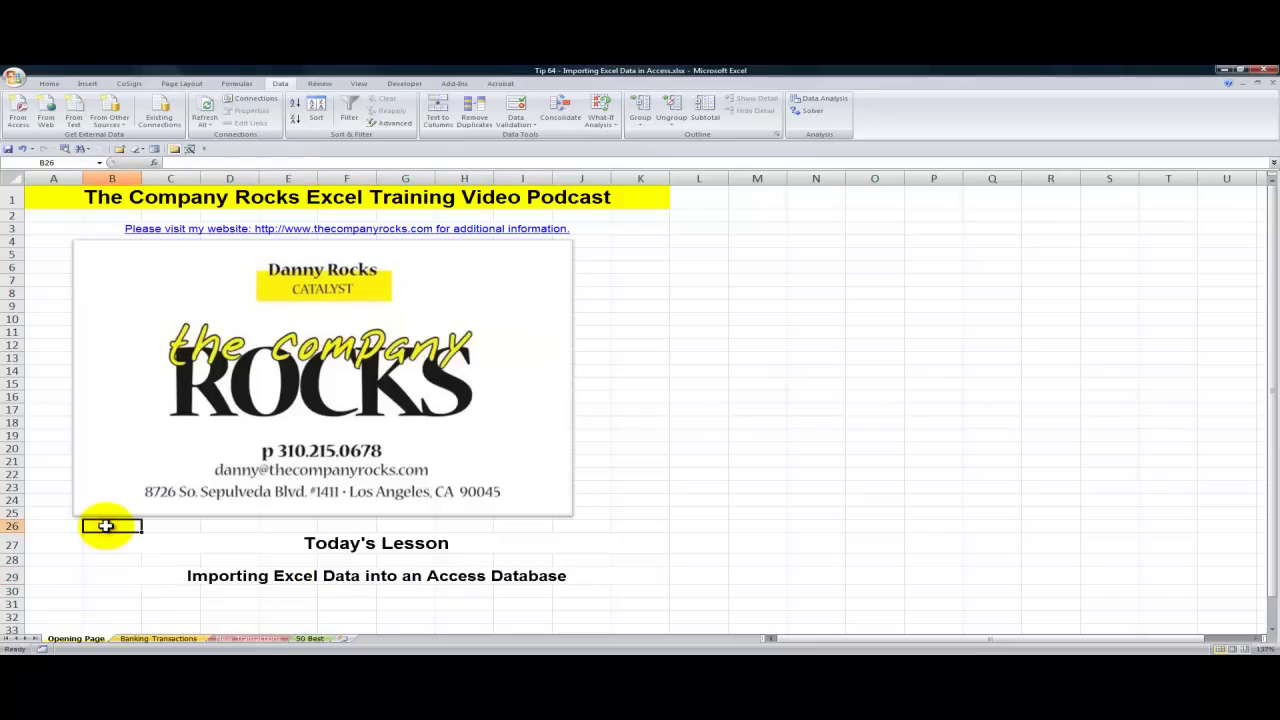
# Step: Select the column headings from Date to Amount in the Banking Transactions worksheet
pyautogui.click(113, 577)
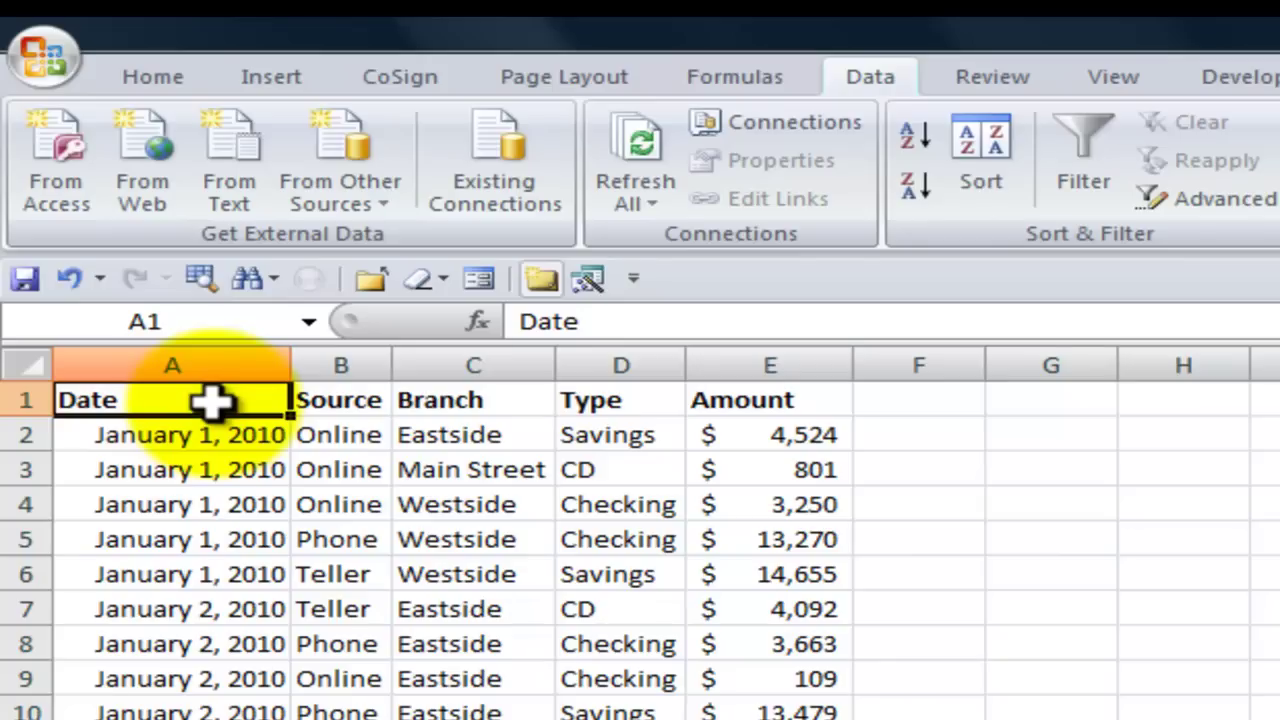
pyautogui.moveTo(212, 402); pyautogui.dragTo(735, 410)
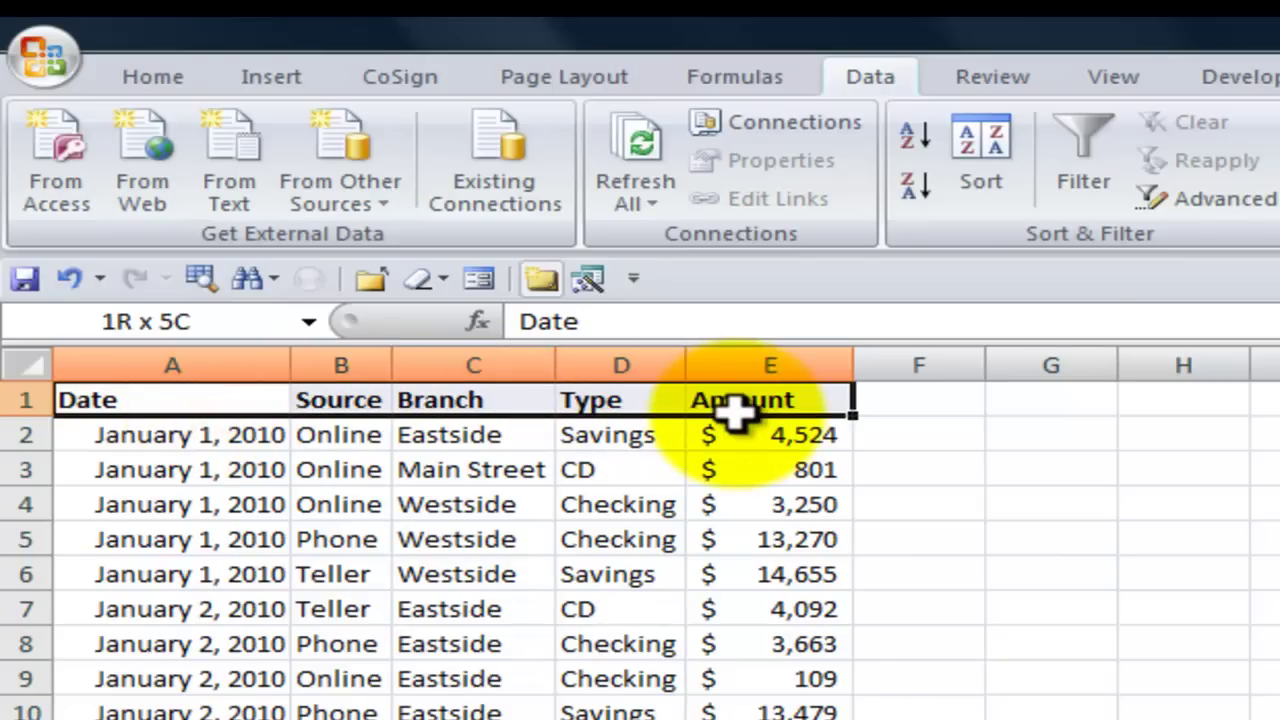
pyautogui.moveTo(735, 412); pyautogui.dragTo(738, 412)
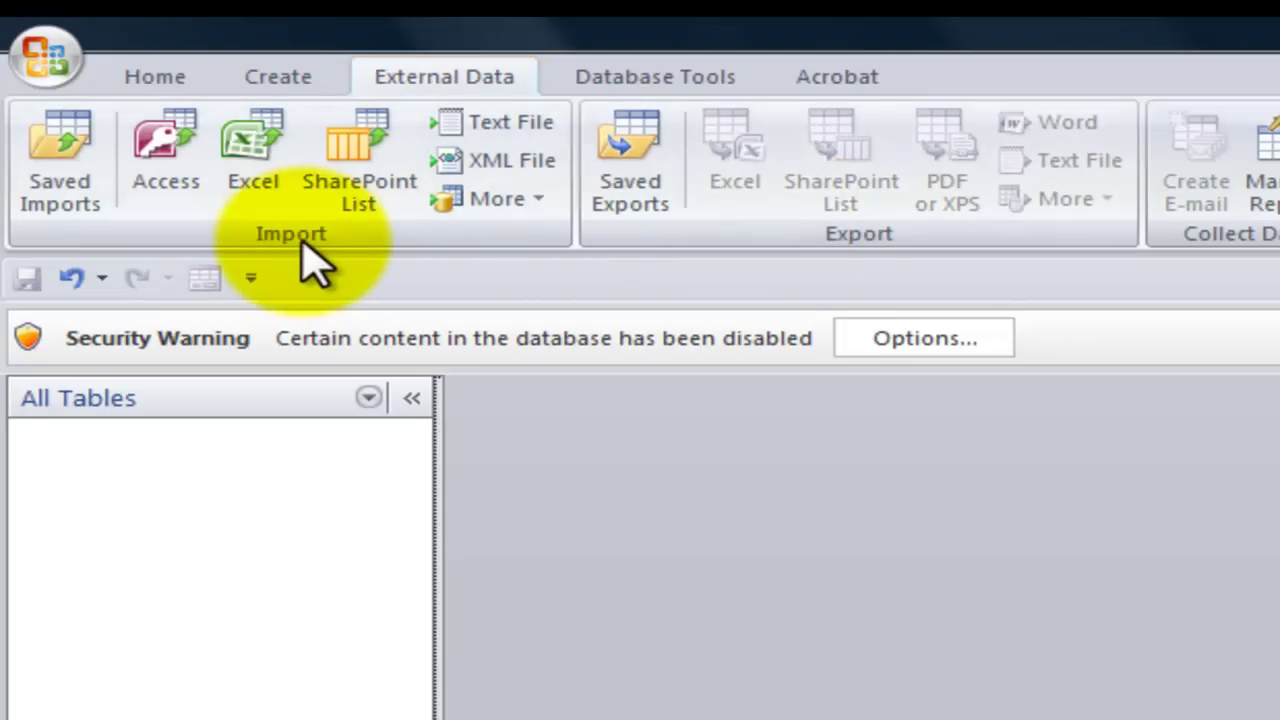
# Step: Switch to Access and start an Excel import of Tip 64 - Importing Excel Data in Access.xlsx into a new table
pyautogui.click(262, 168)
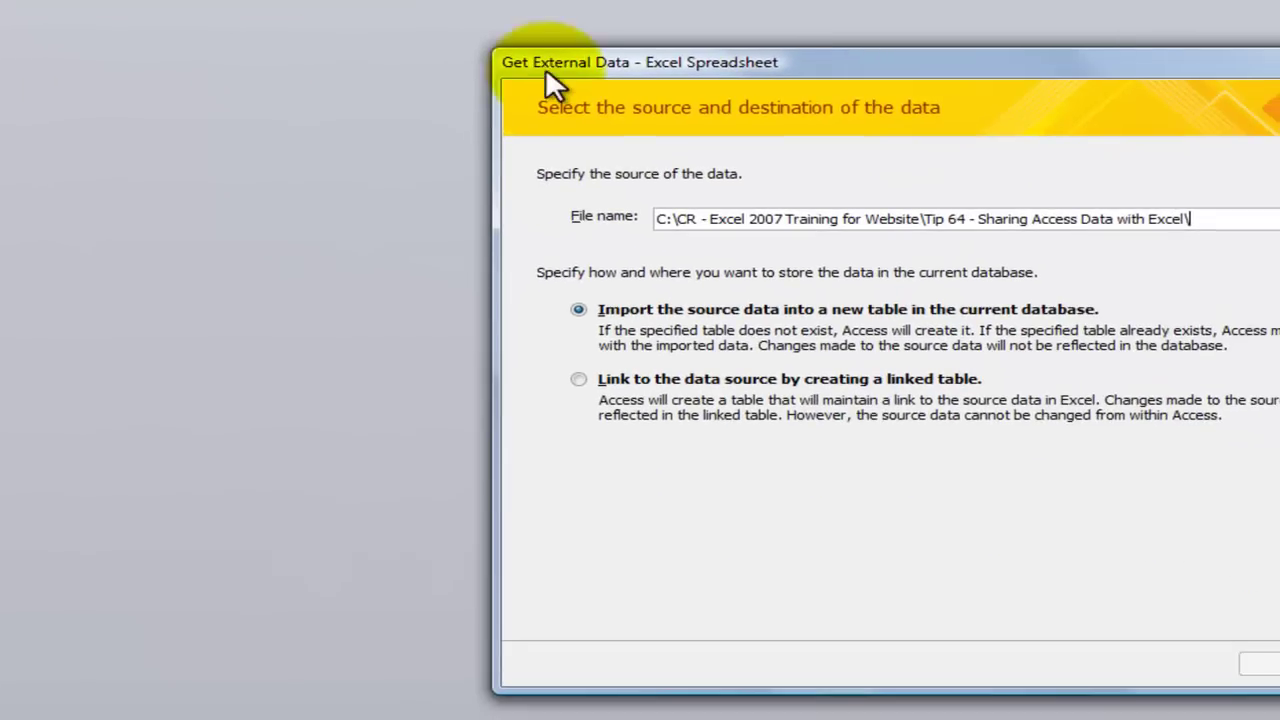
pyautogui.moveTo(556, 58); pyautogui.dragTo(63, 30)
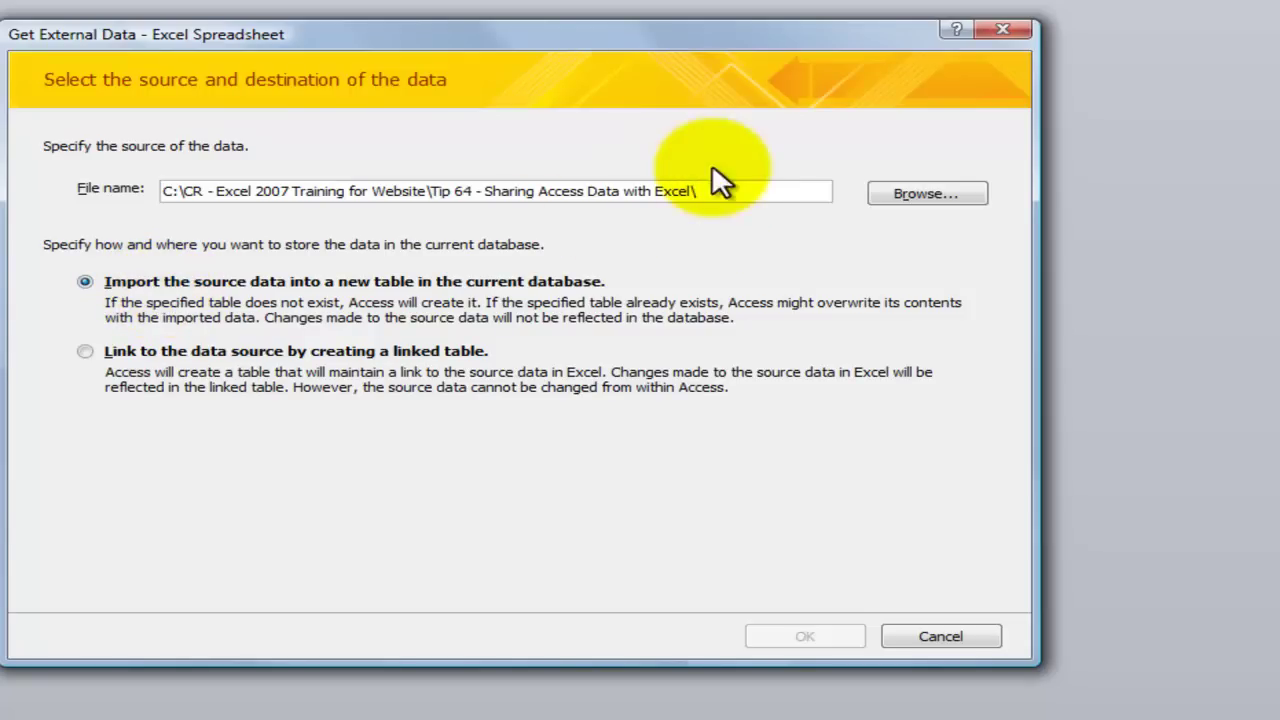
pyautogui.click(928, 193)
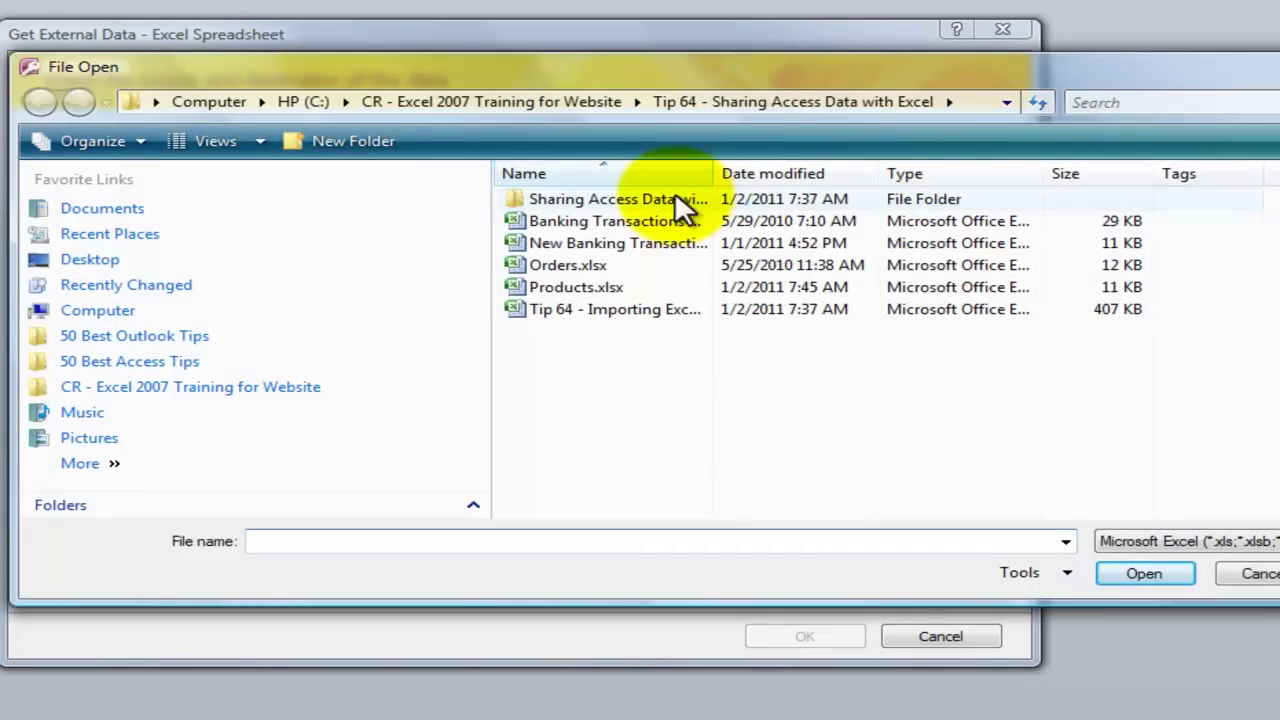
pyautogui.click(593, 309)
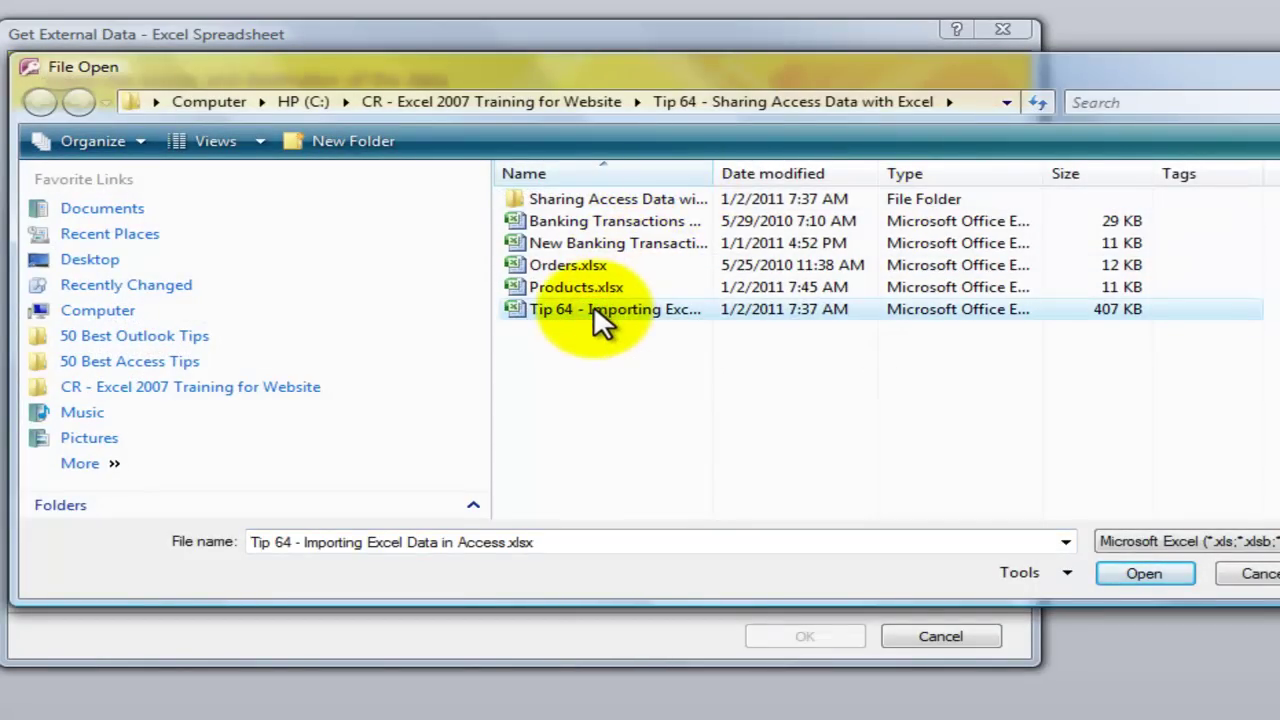
pyautogui.doubleClick(593, 305)
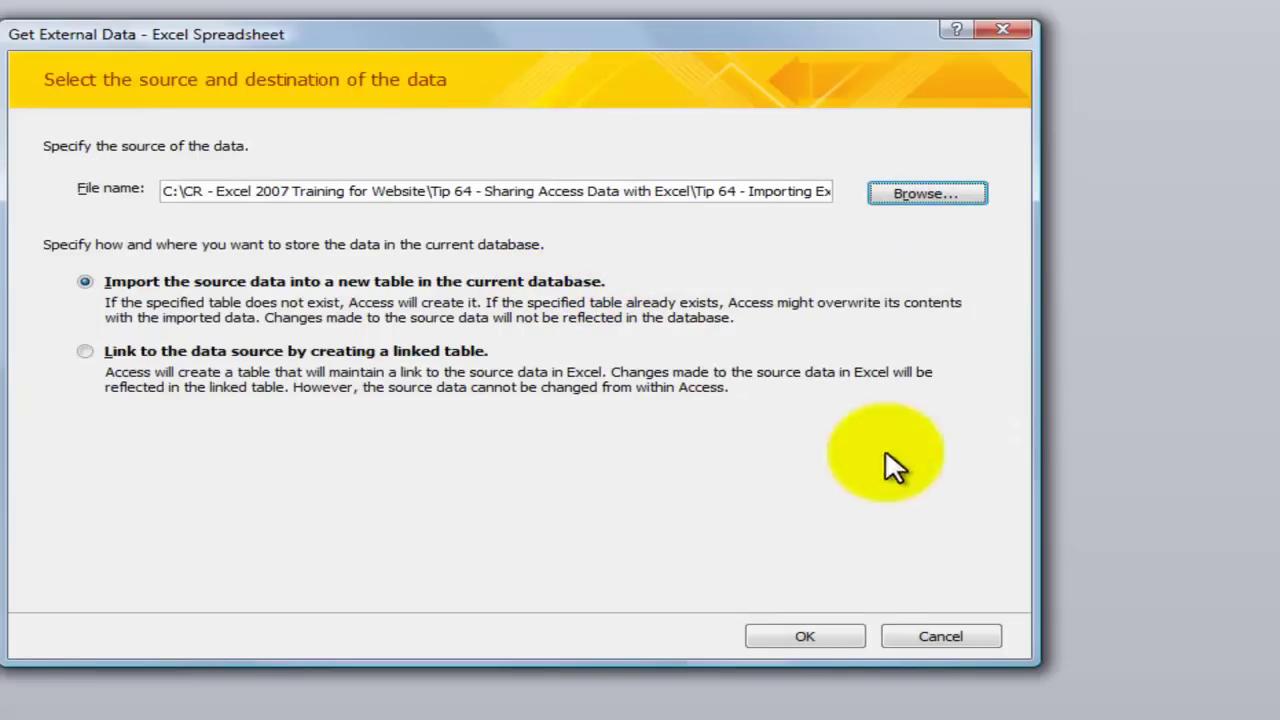
pyautogui.click(830, 636)
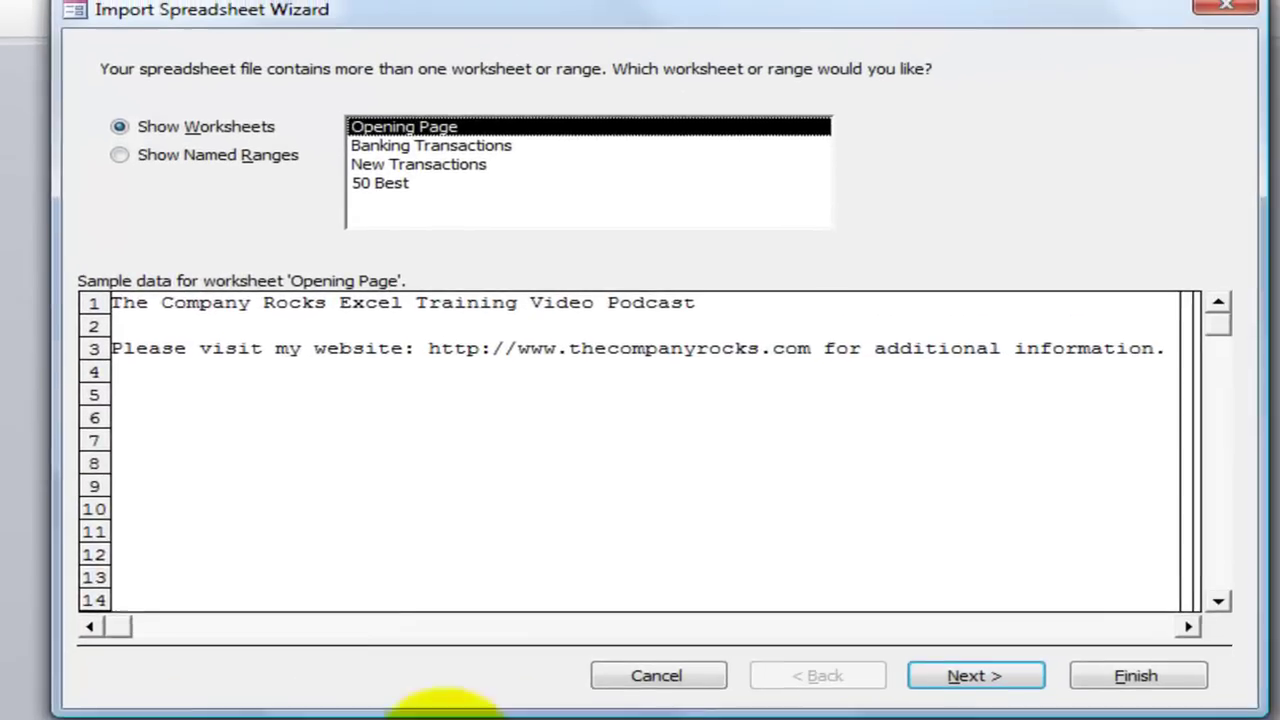
# Step: Choose the Banking Transactions worksheet as the import source and use its first row as column headings
pyautogui.click(440, 149)
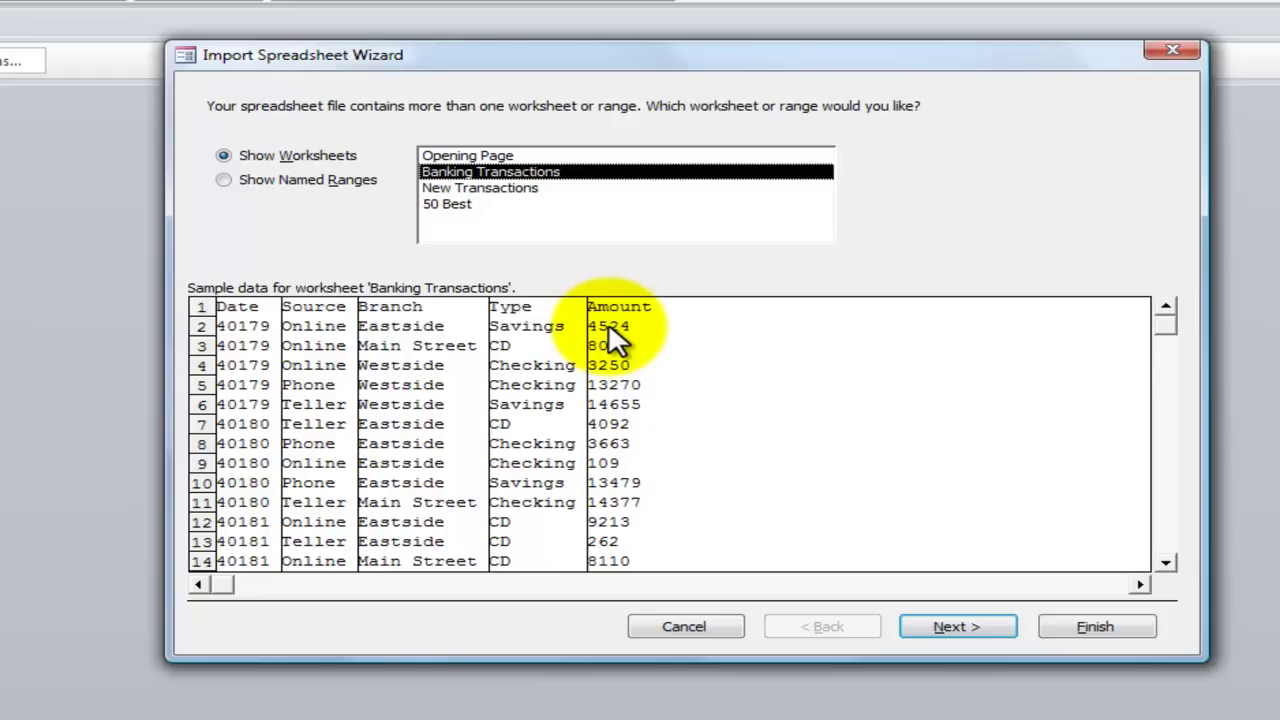
pyautogui.click(971, 620)
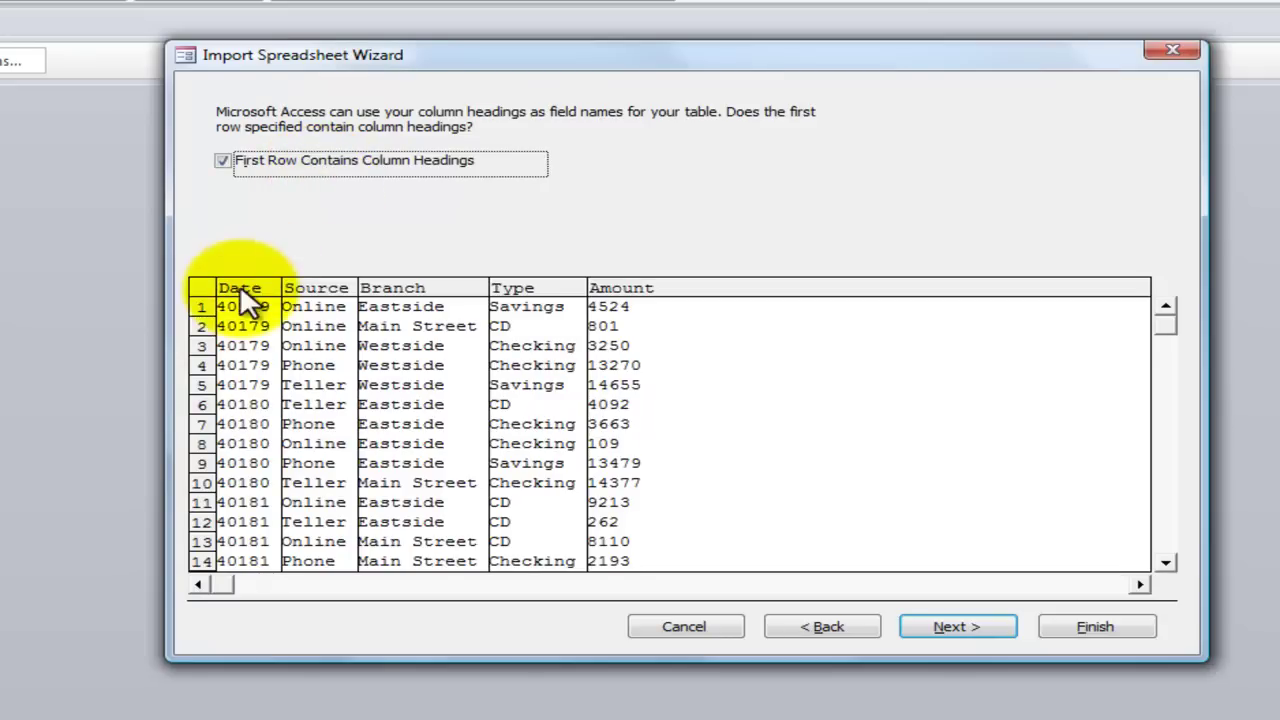
pyautogui.click(955, 626)
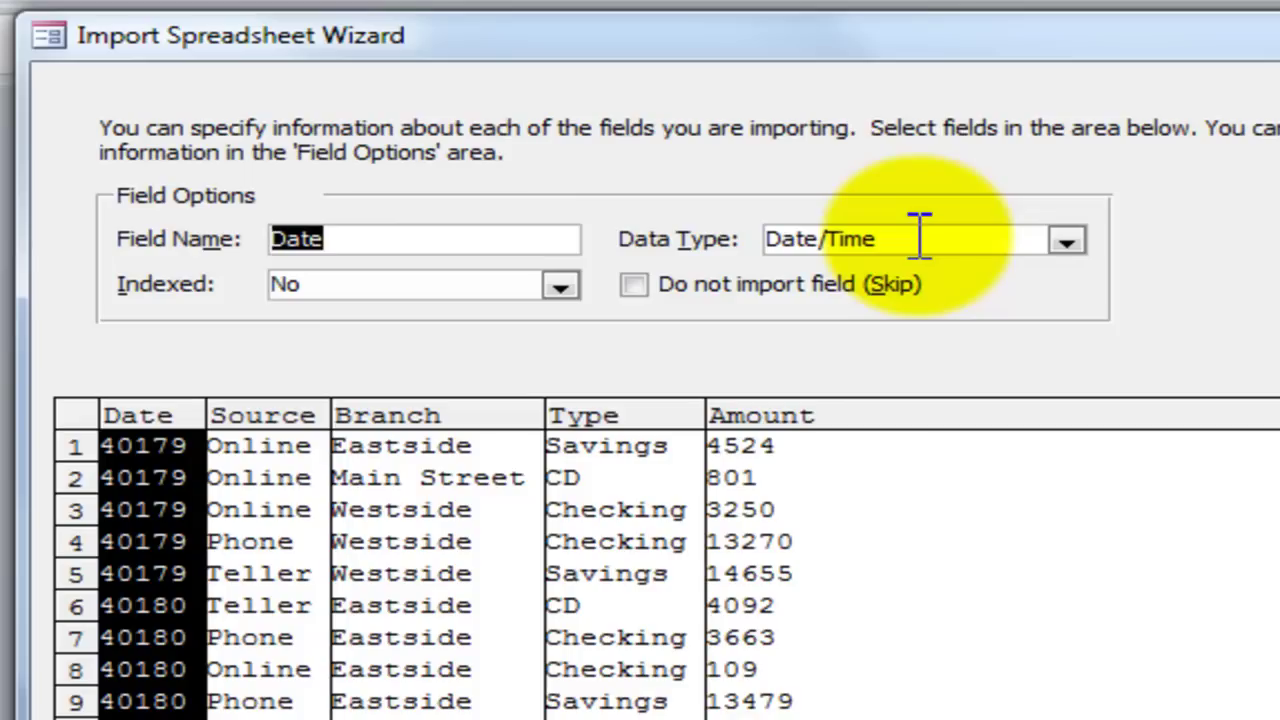
# Step: Review the import options of the Source, Branch, Type and Amount fields and accept them
pyautogui.click(292, 418)
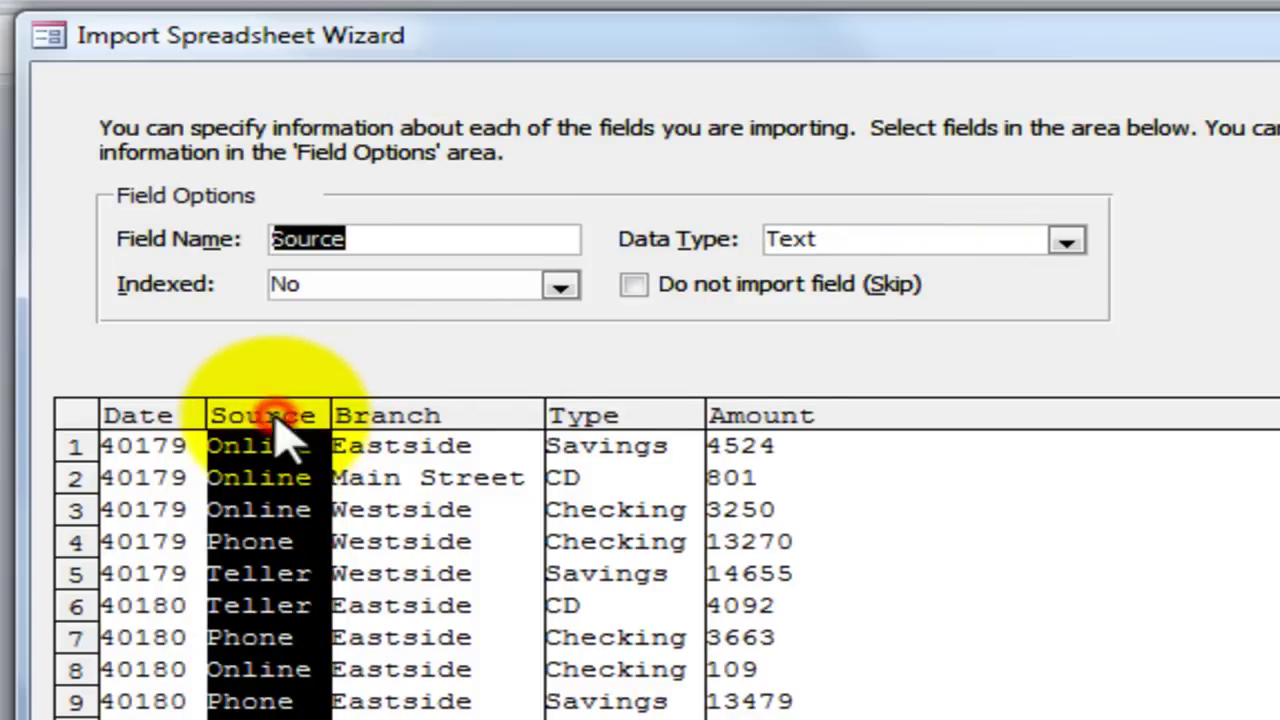
pyautogui.click(380, 416)
pyautogui.click(600, 414)
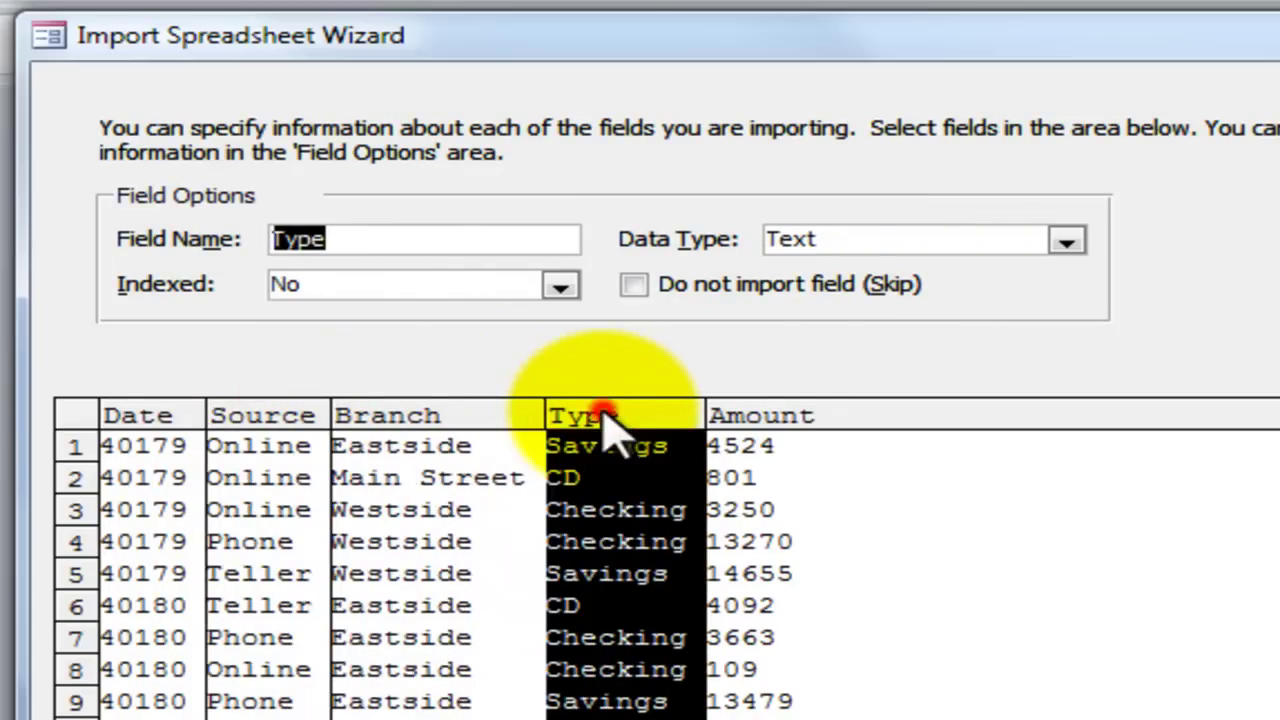
pyautogui.click(757, 416)
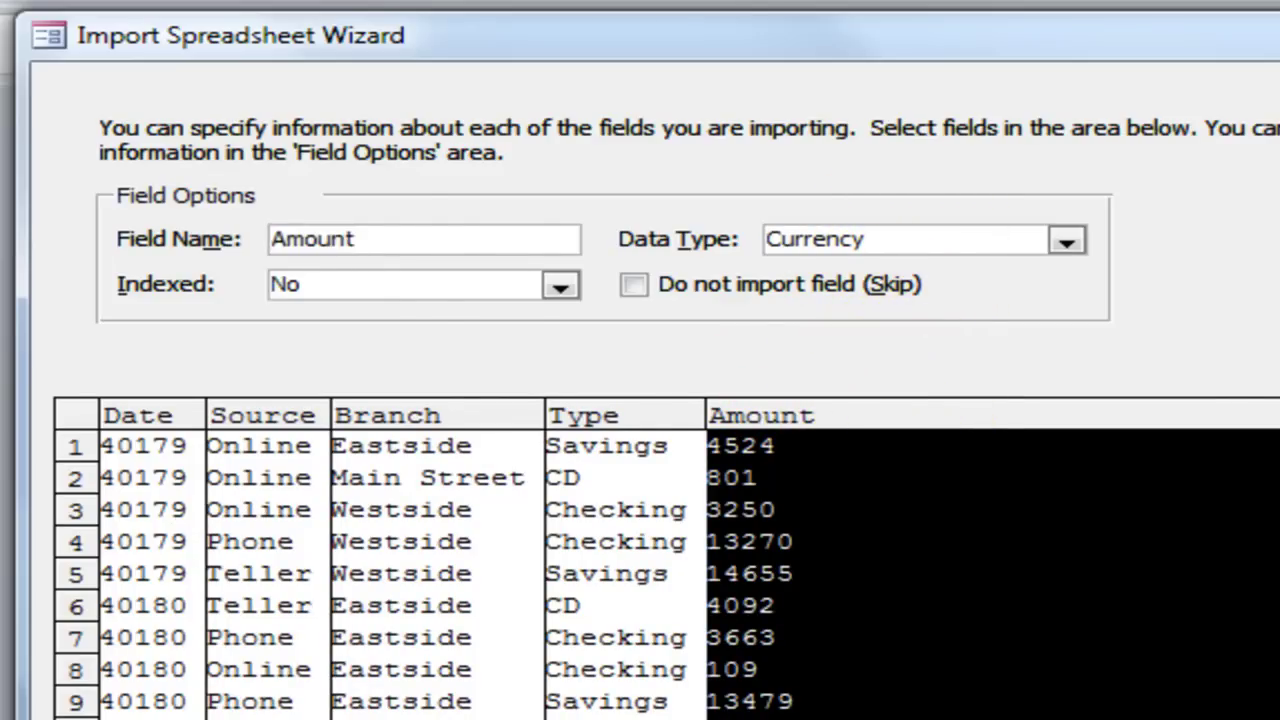
pyautogui.press('Return')
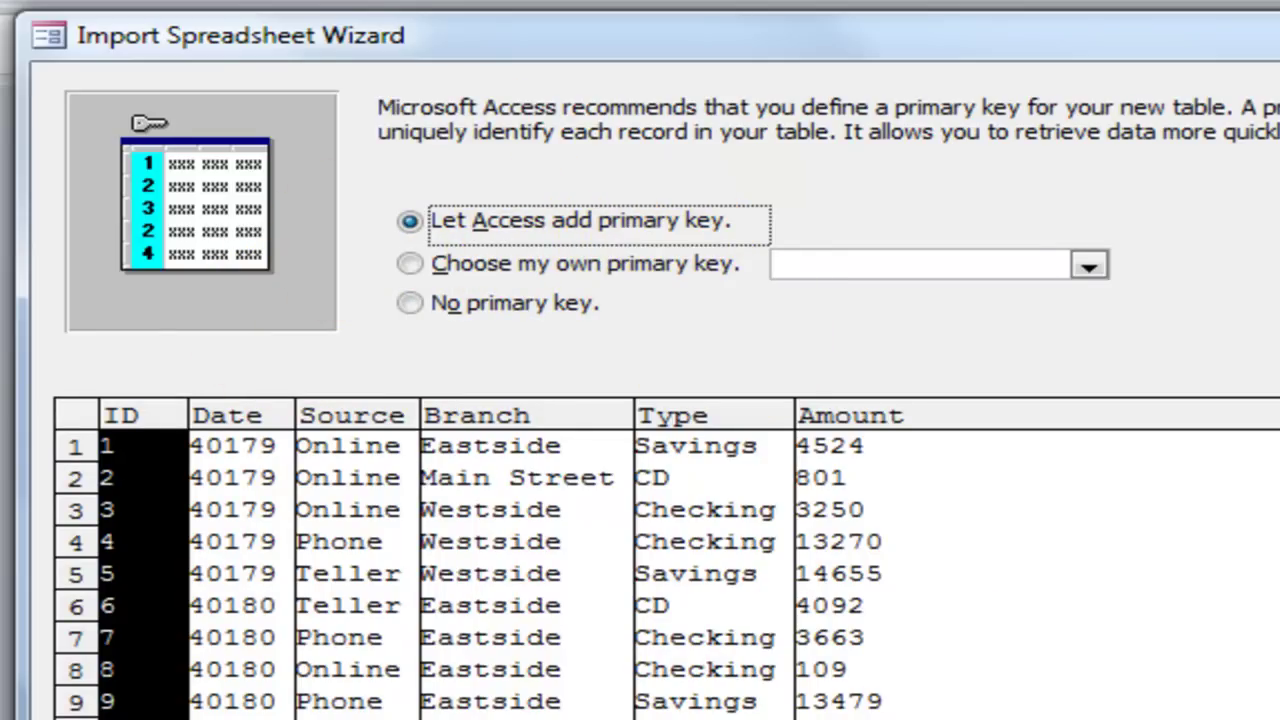
# Step: Finish the import into the Banking Transactions table with an Access-added primary key, without saving the import steps
pyautogui.press('Return')
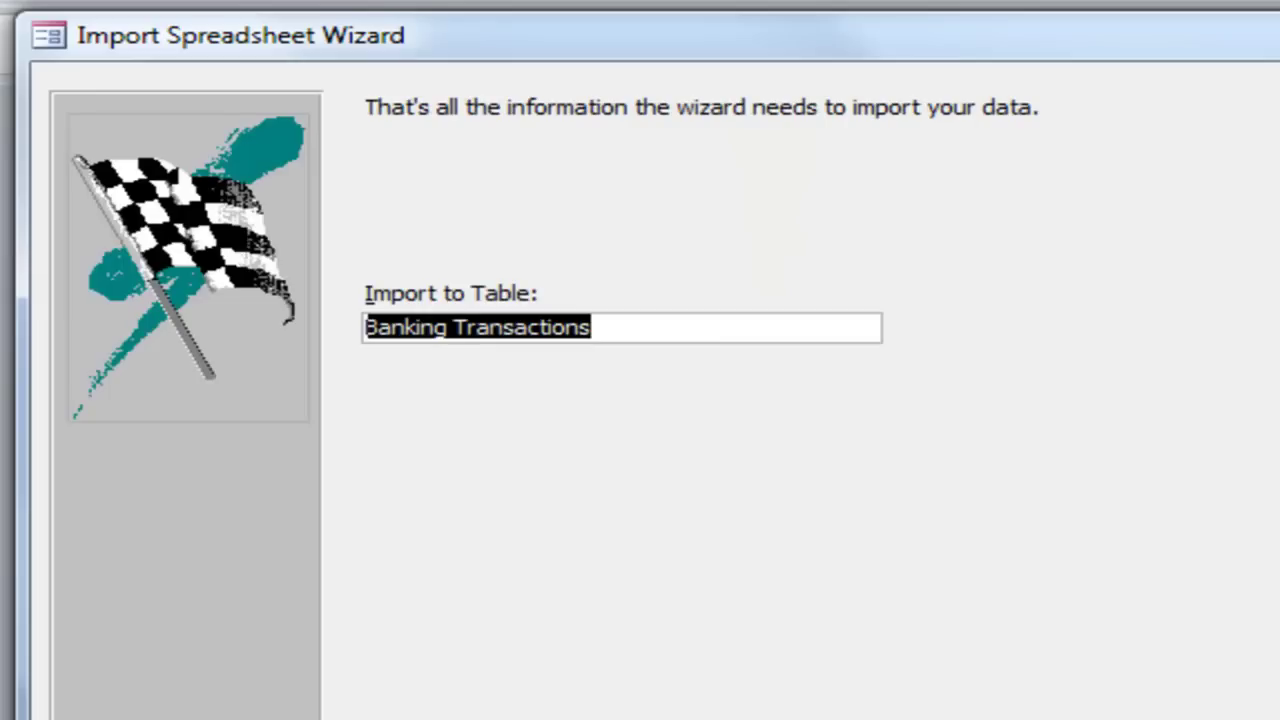
pyautogui.click(627, 332)
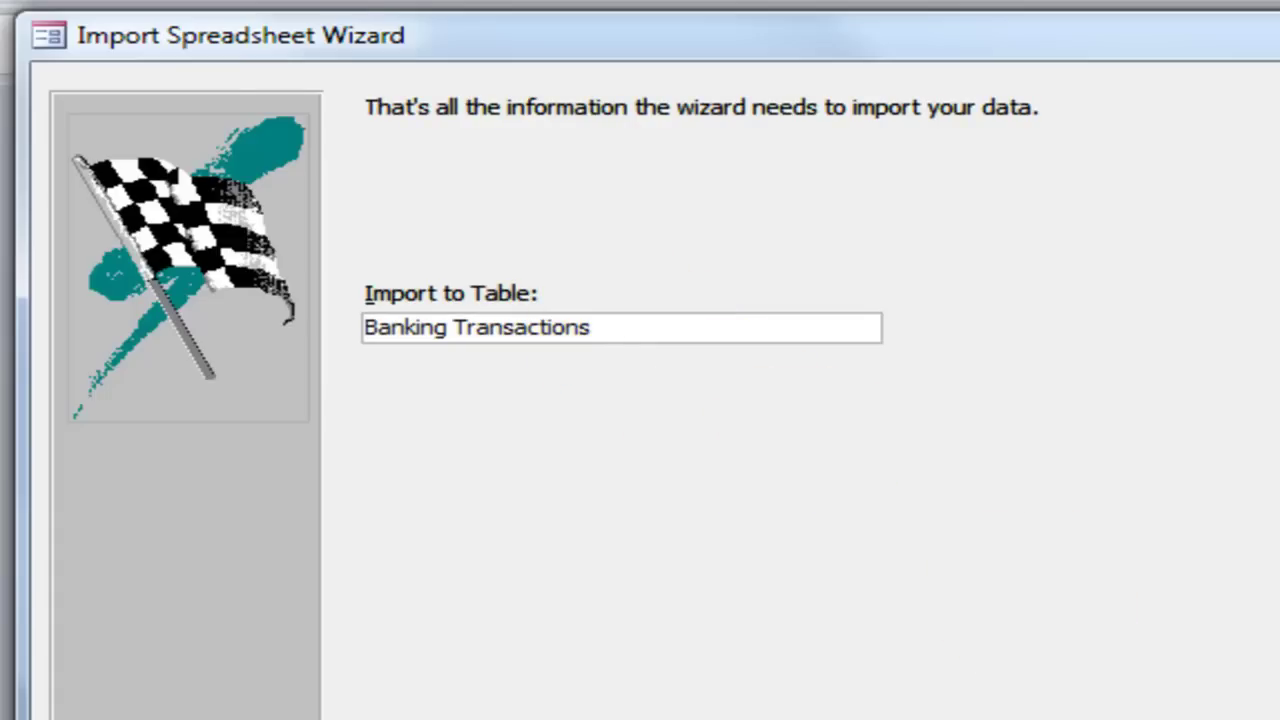
pyautogui.press('Return')
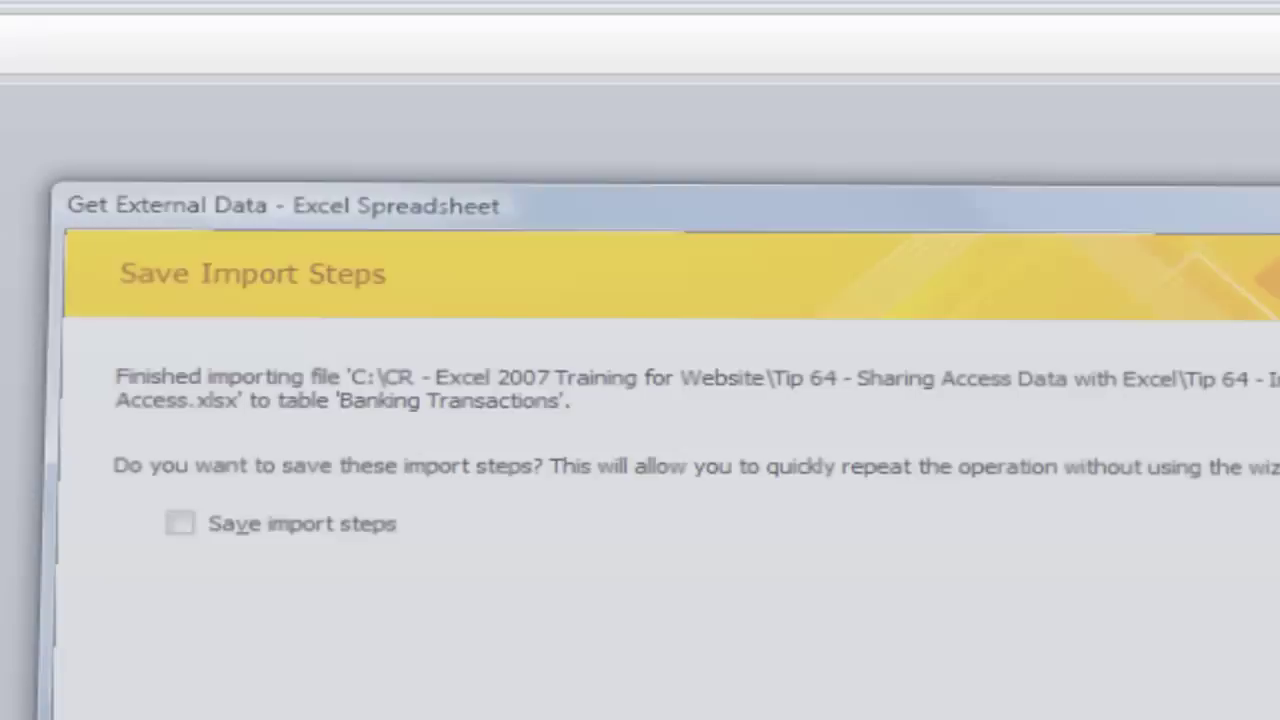
pyautogui.press('Return')
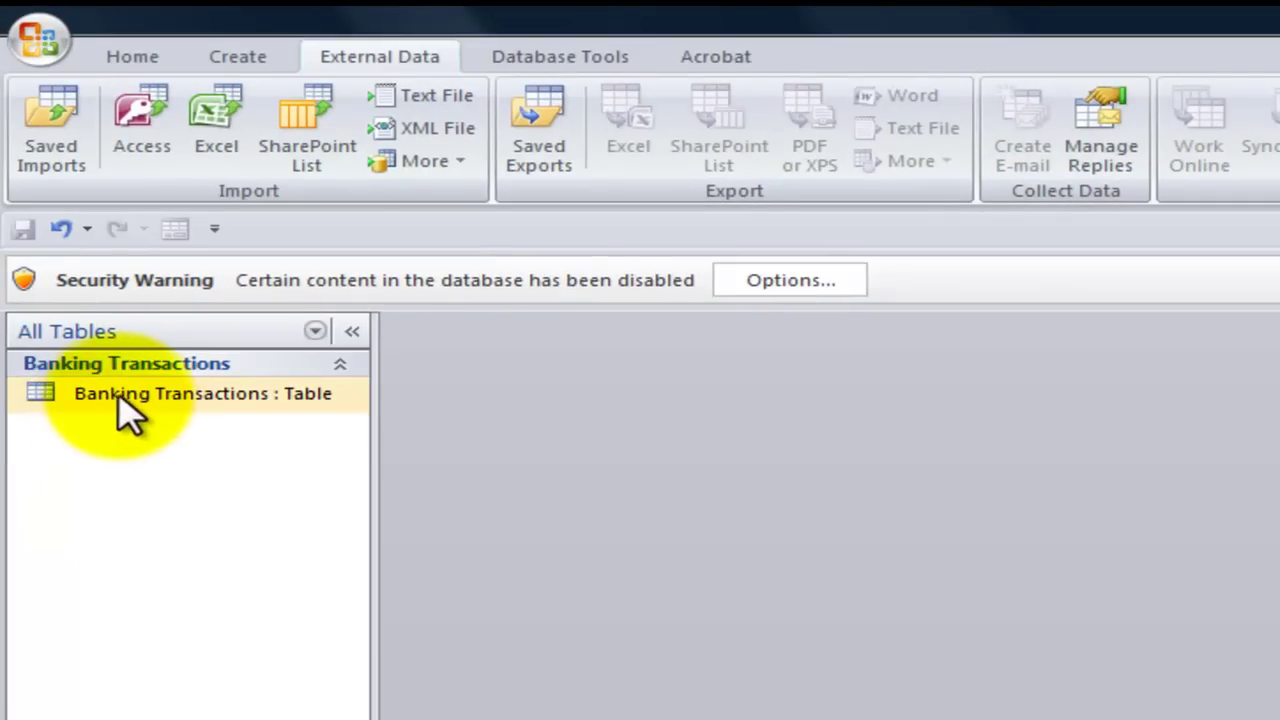
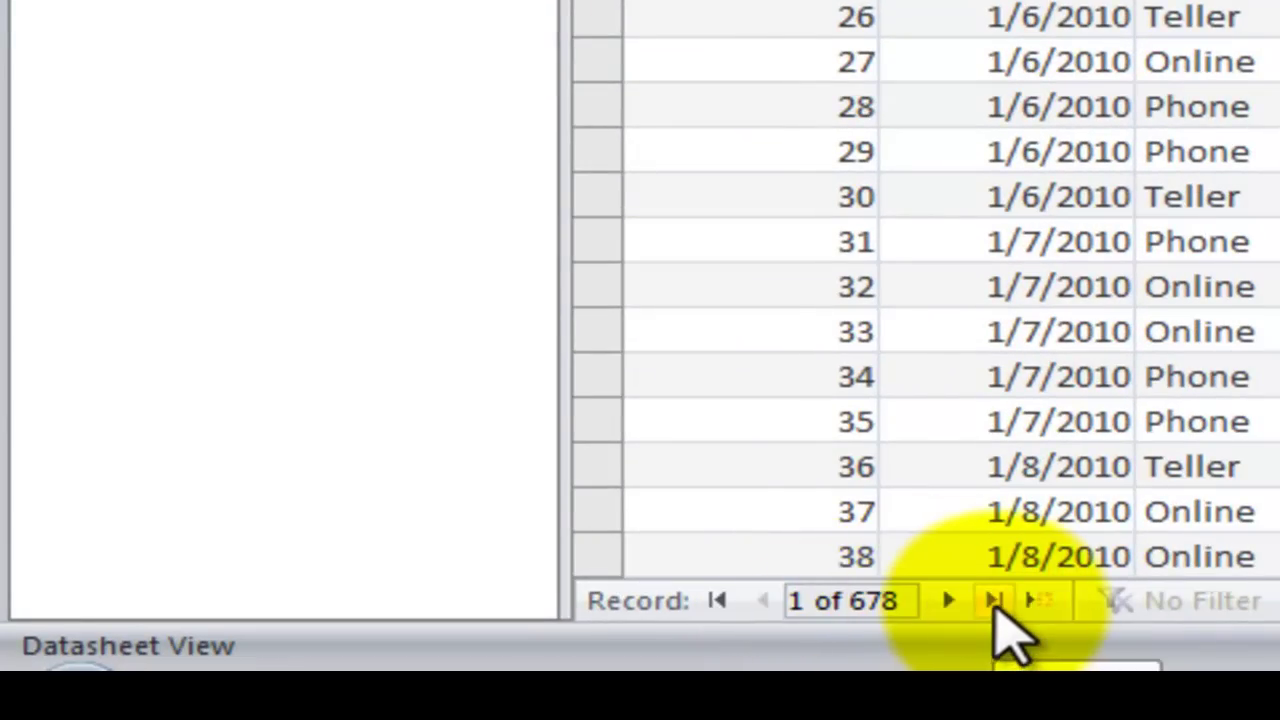
# Step: Go to the last record of the Banking Transactions table and return to the first one
pyautogui.click(995, 602)
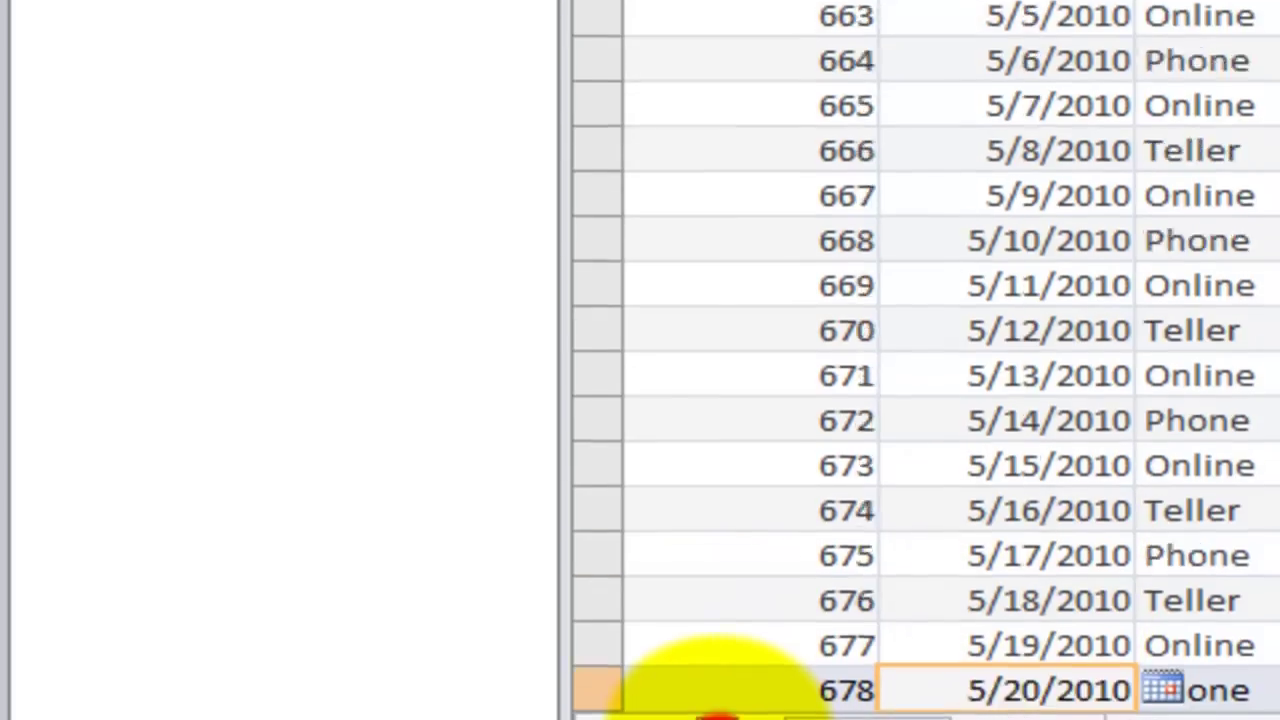
pyautogui.click(717, 600)
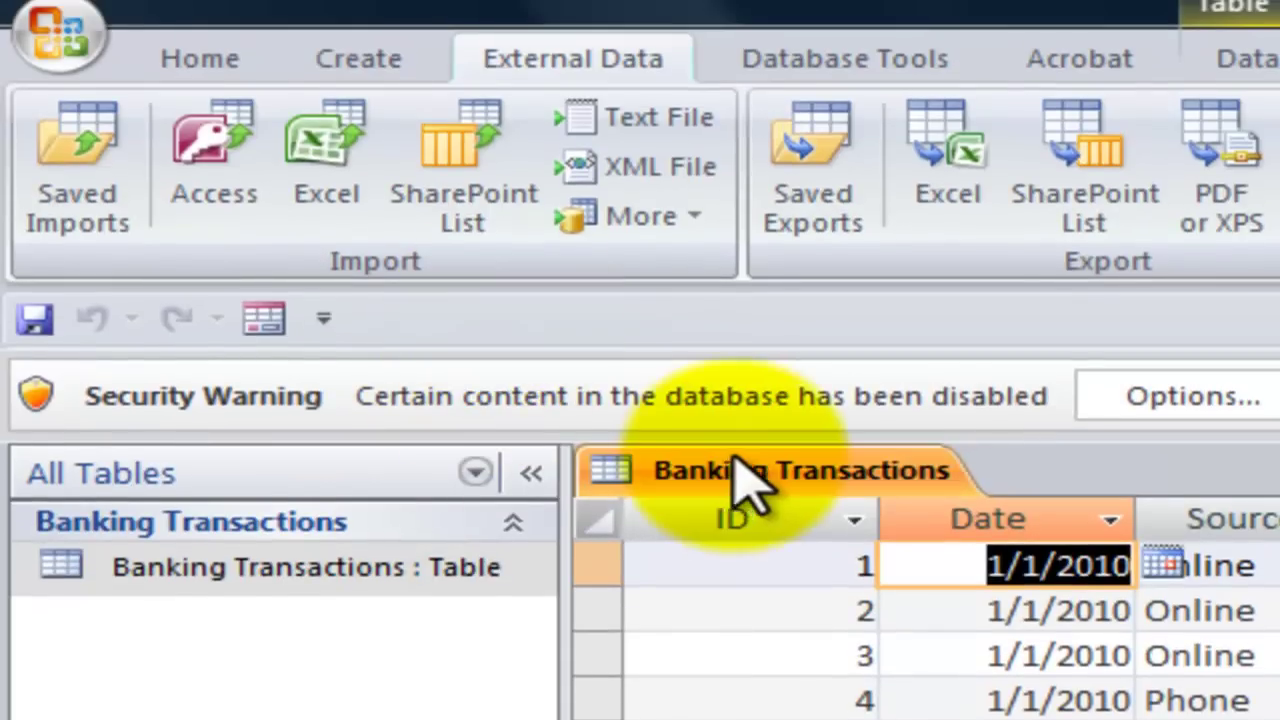
# Step: Show the Banking Transactions table in Design View and check the ID field's New Values and Indexed properties
pyautogui.rightClick(733, 105)
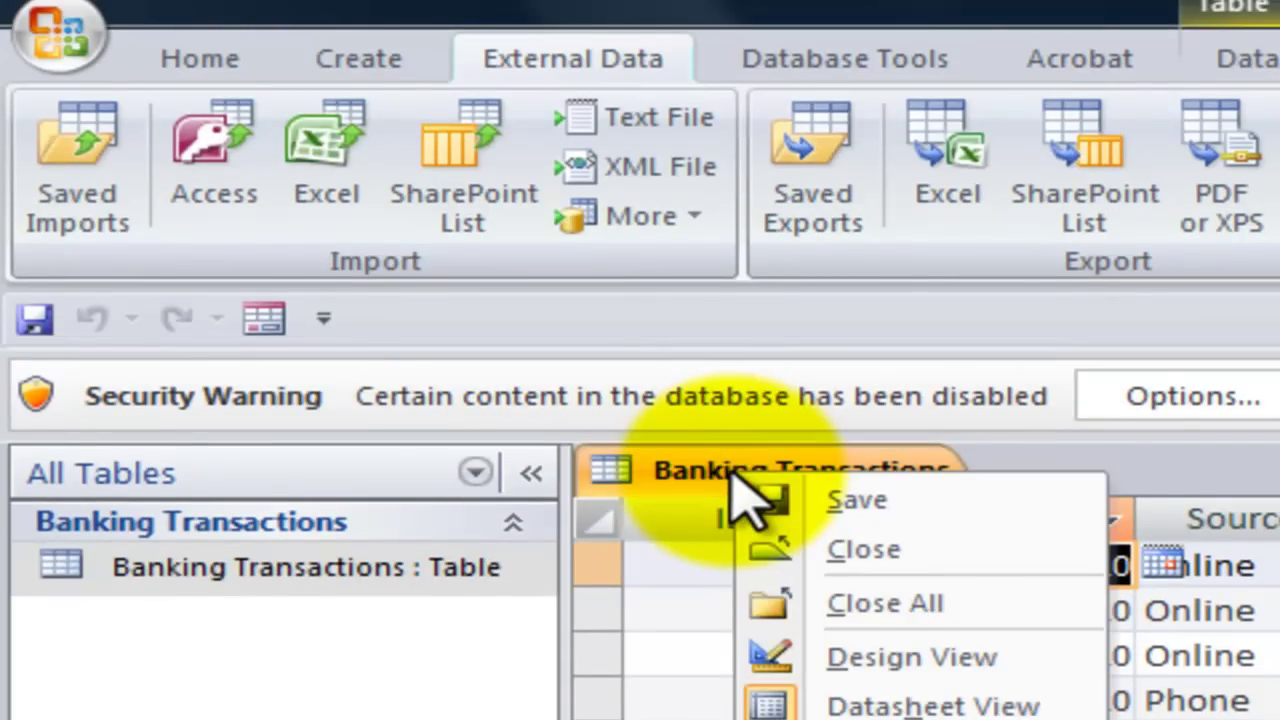
pyautogui.click(940, 656)
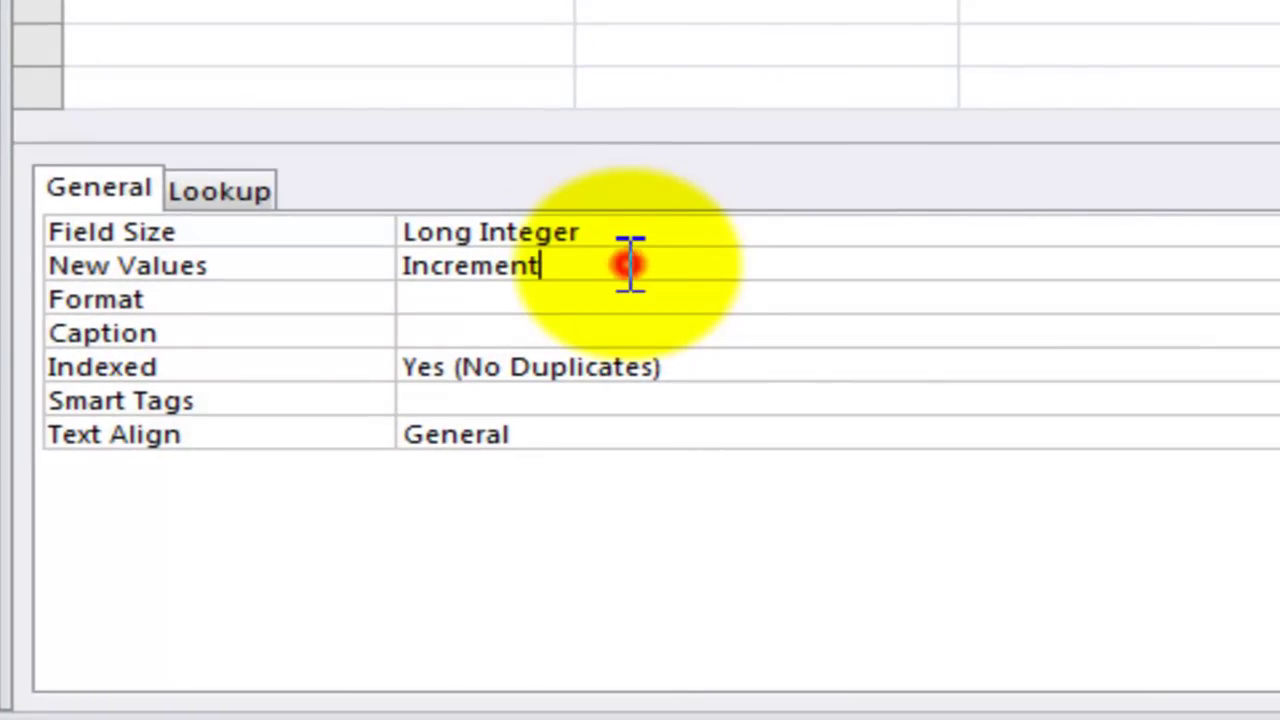
pyautogui.click(705, 365)
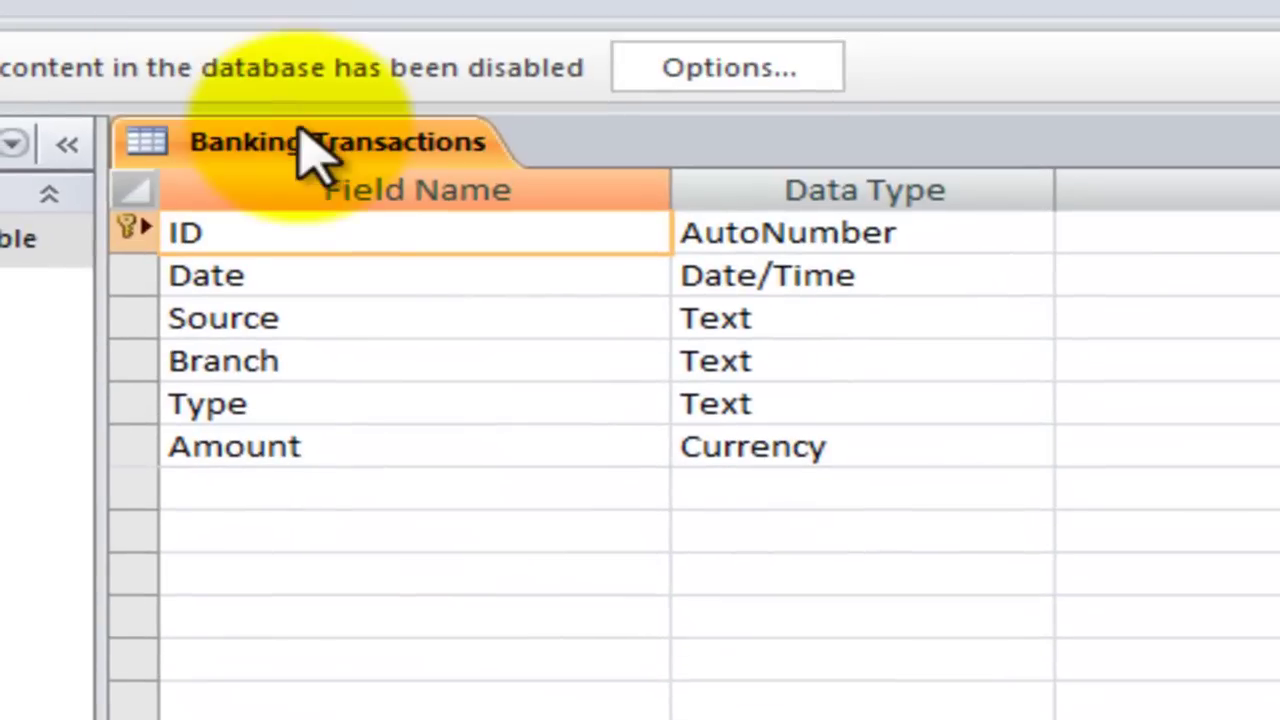
# Step: Return the Banking Transactions table to Datasheet View and close it
pyautogui.rightClick(300, 140)
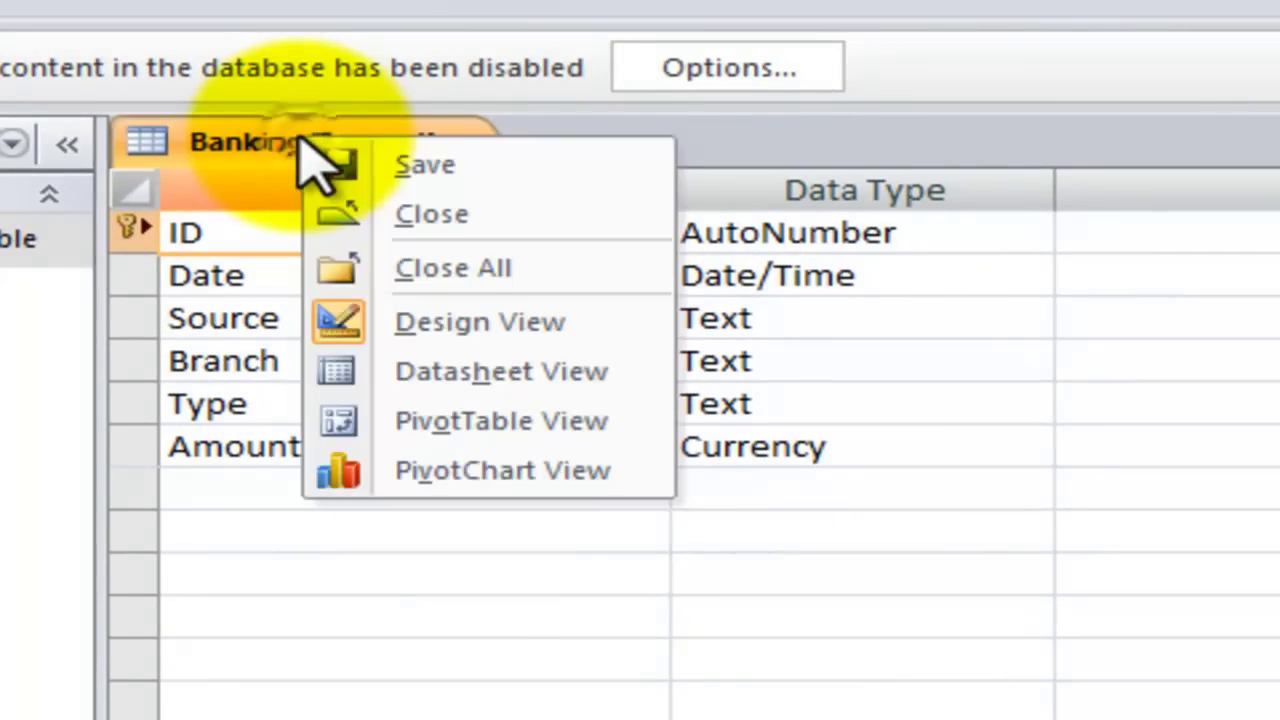
pyautogui.click(452, 372)
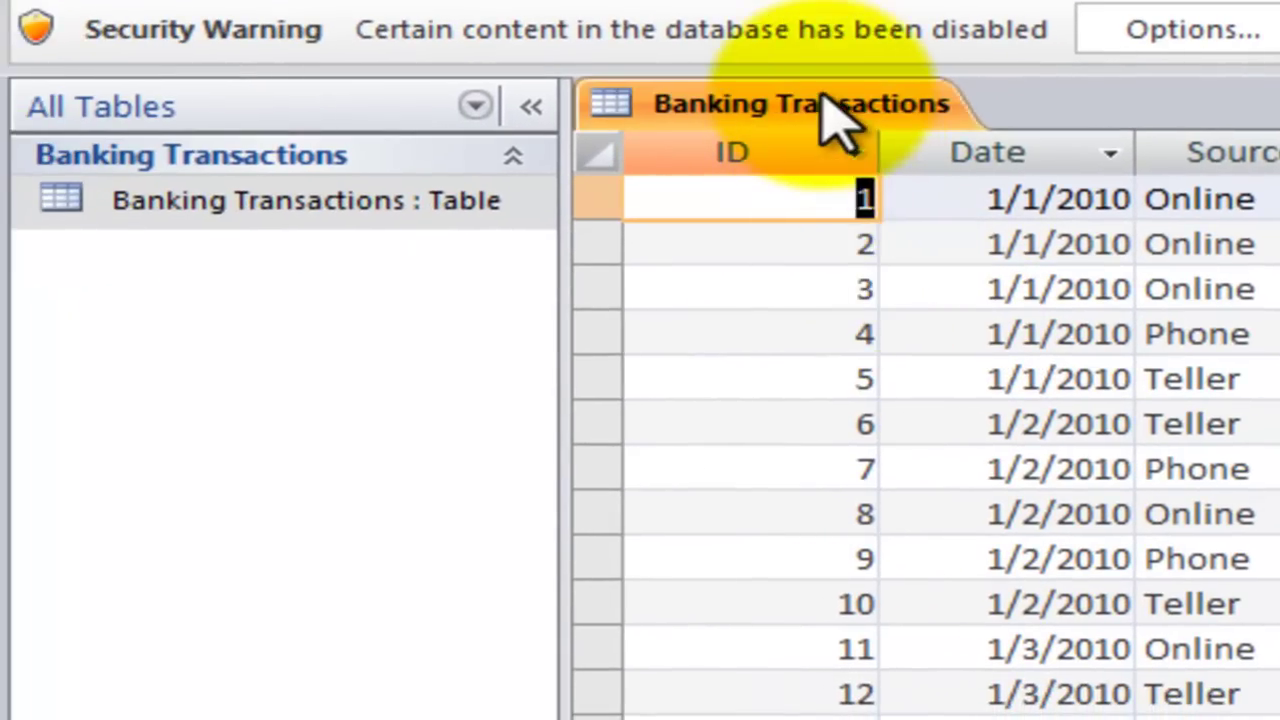
pyautogui.rightClick(702, 107)
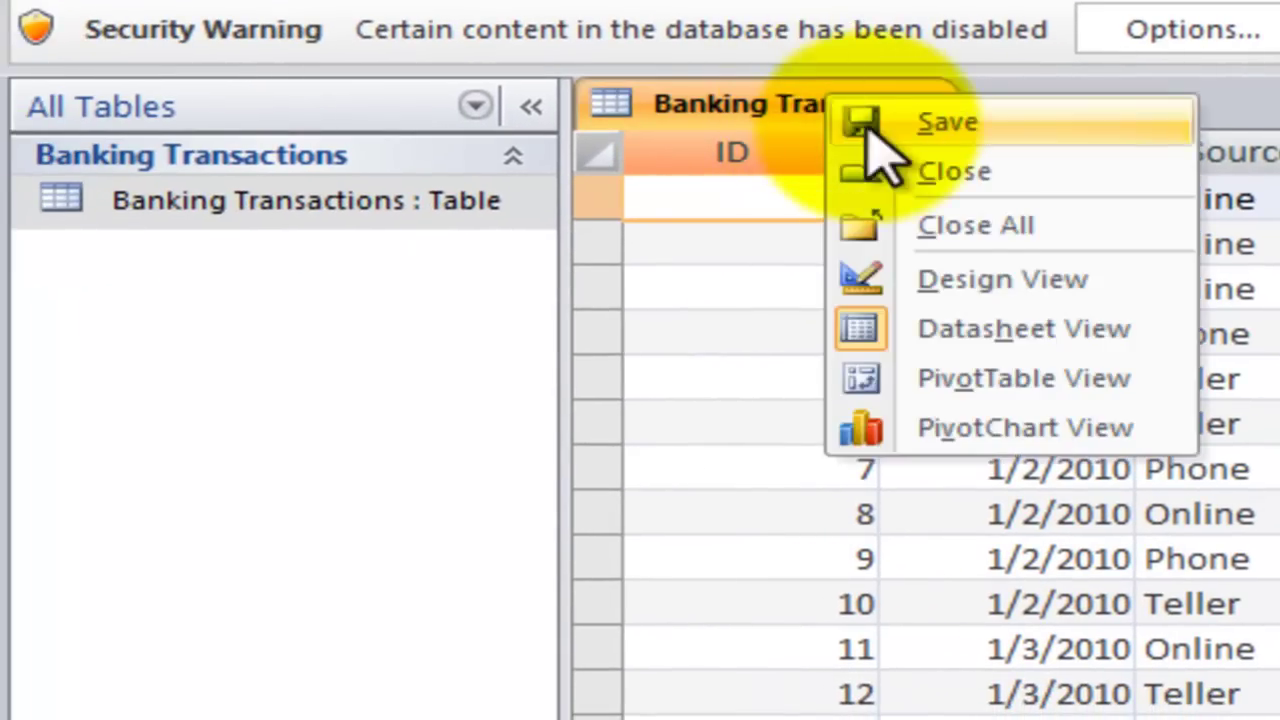
pyautogui.click(912, 173)
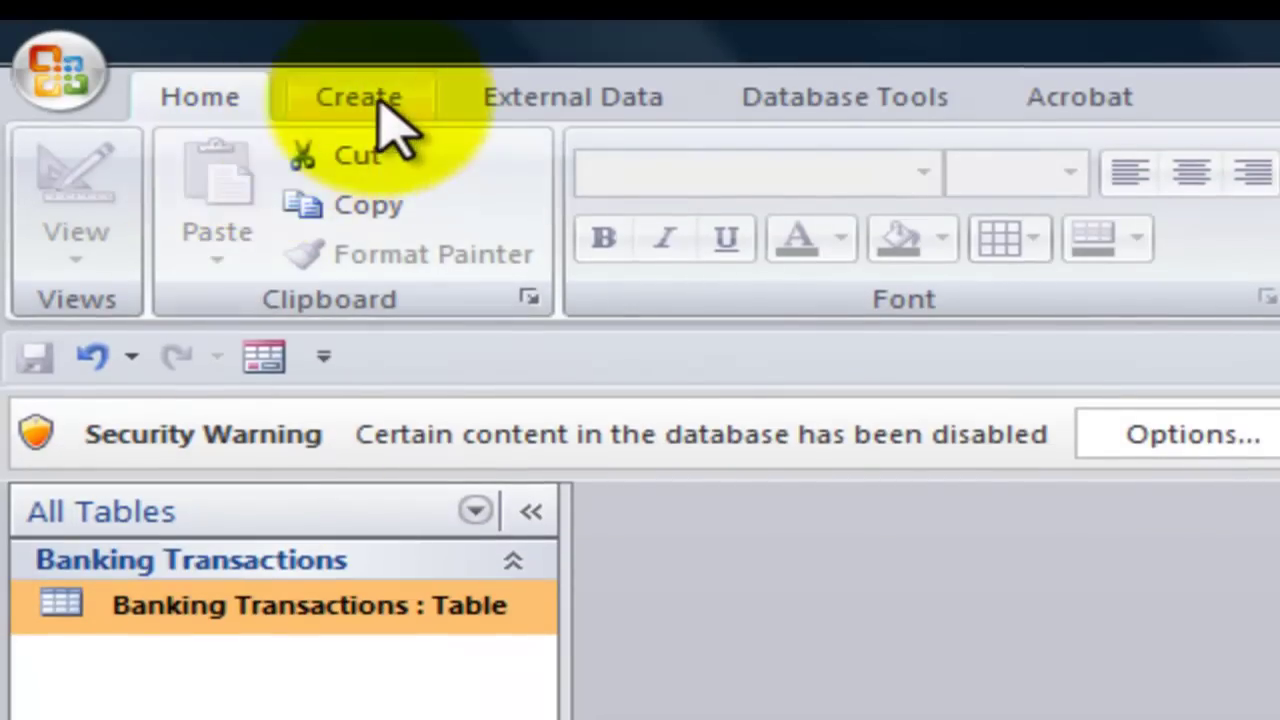
# Step: Start an Excel import that appends records to the Banking Transactions table, using Tip 64 - Importing Excel Data in Access.xlsx as the source
pyautogui.click(516, 100)
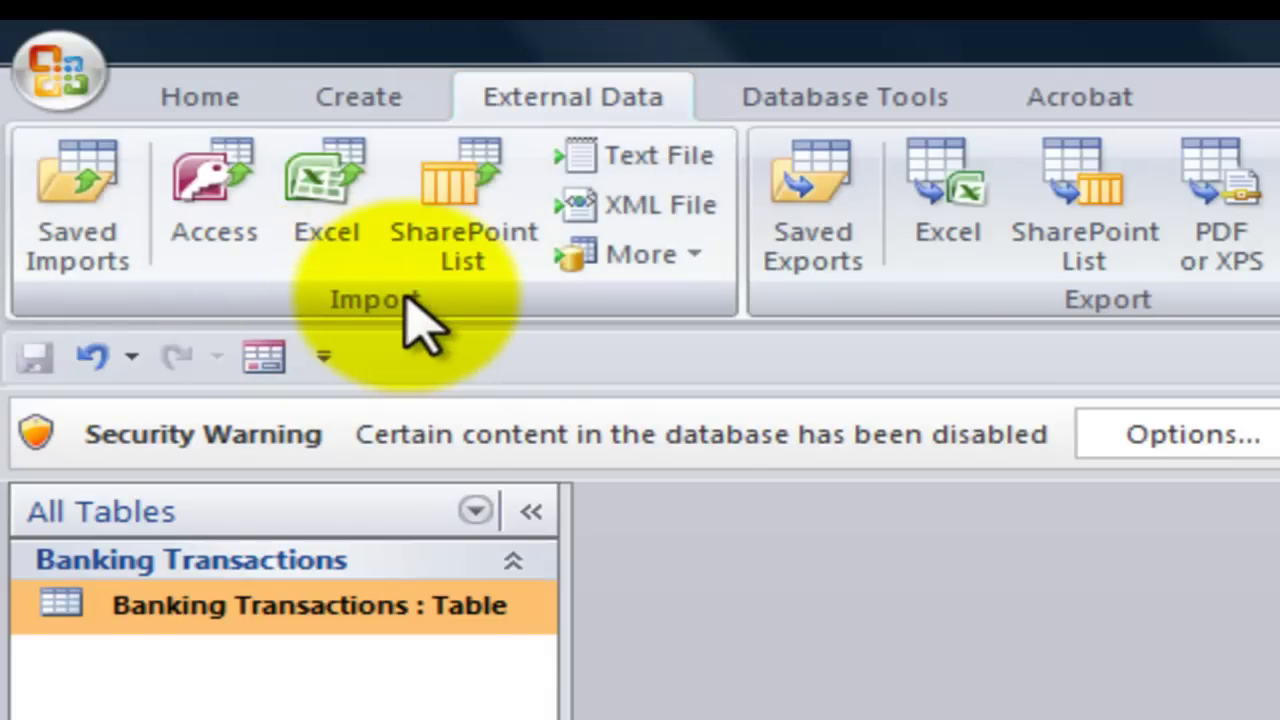
pyautogui.click(355, 240)
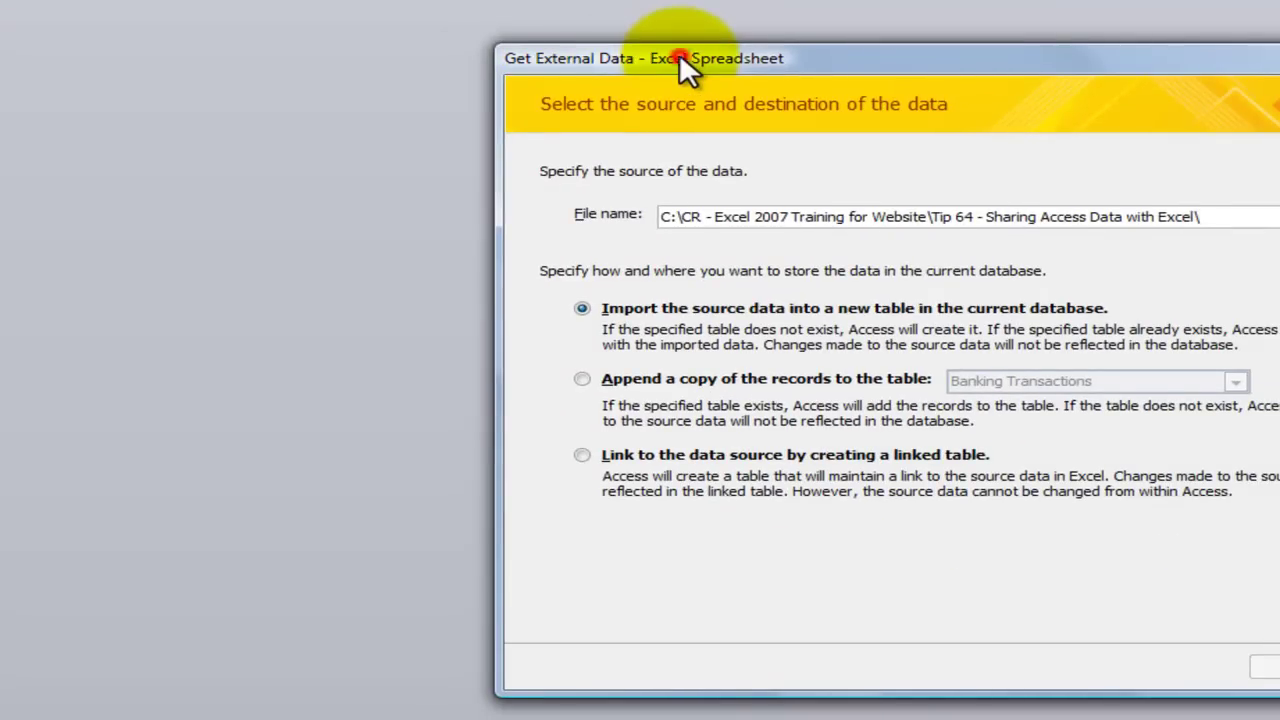
pyautogui.moveTo(679, 53); pyautogui.dragTo(201, 23)
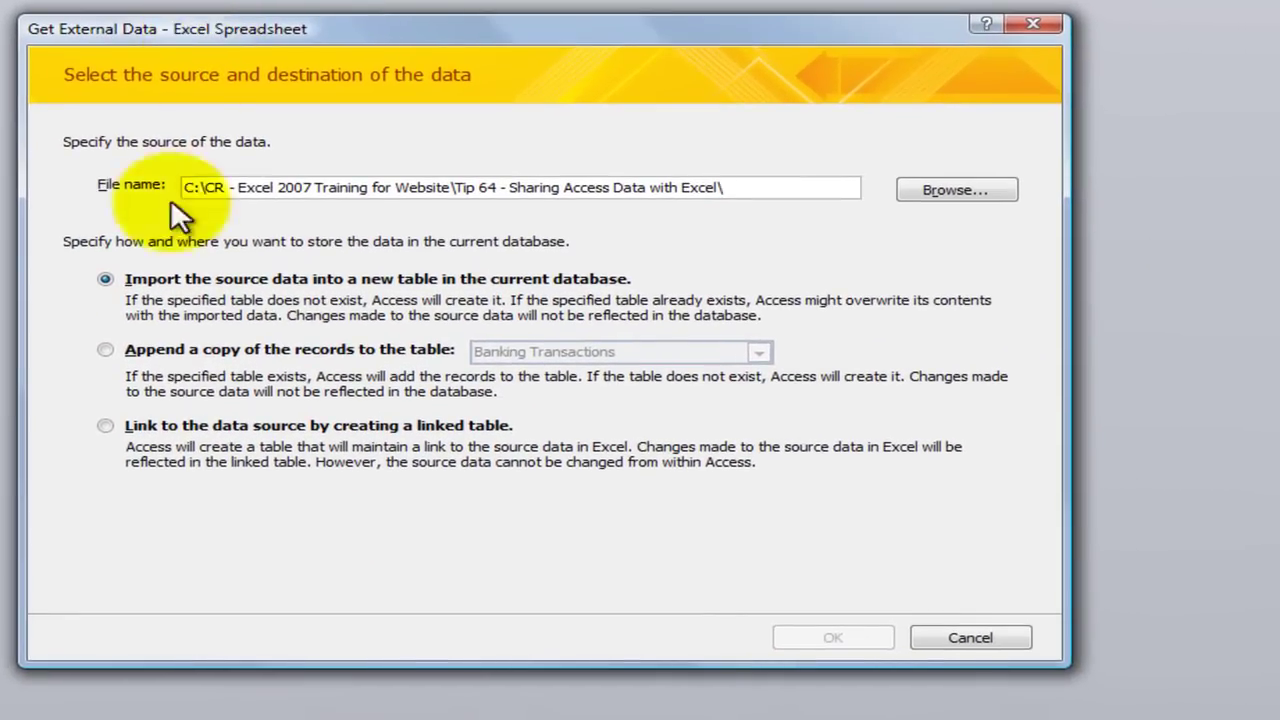
pyautogui.click(104, 349)
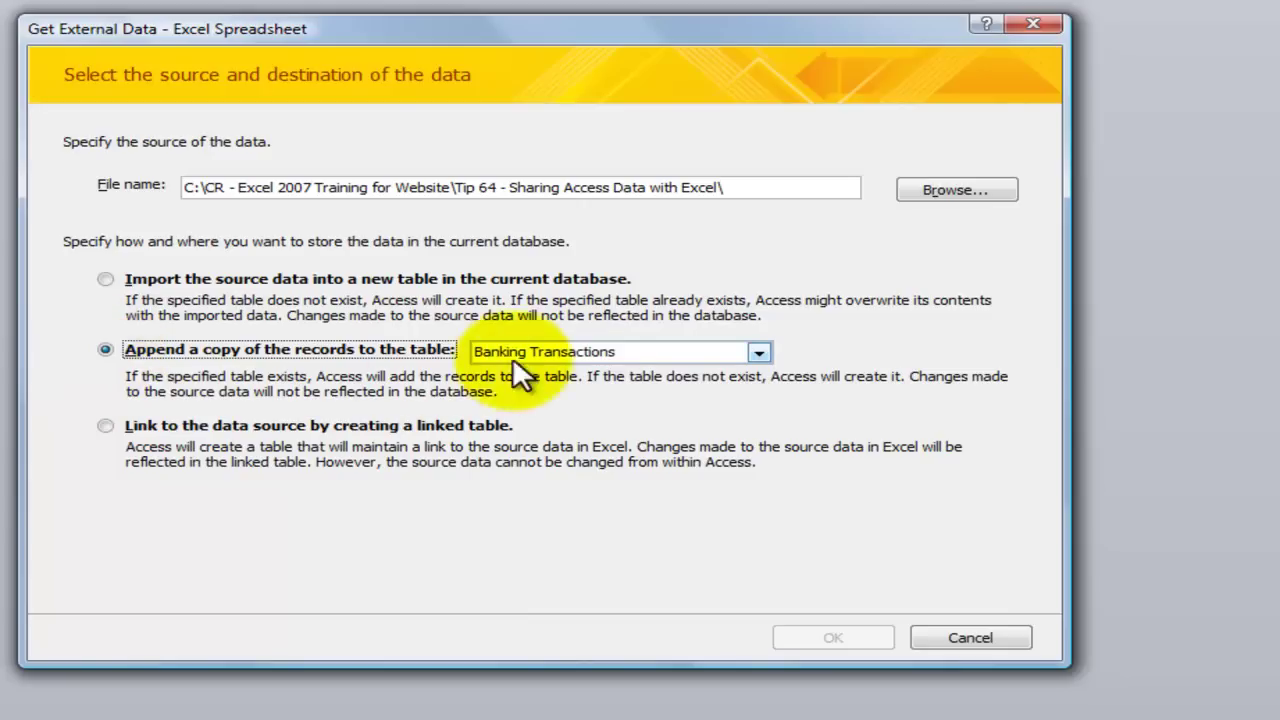
pyautogui.click(759, 352)
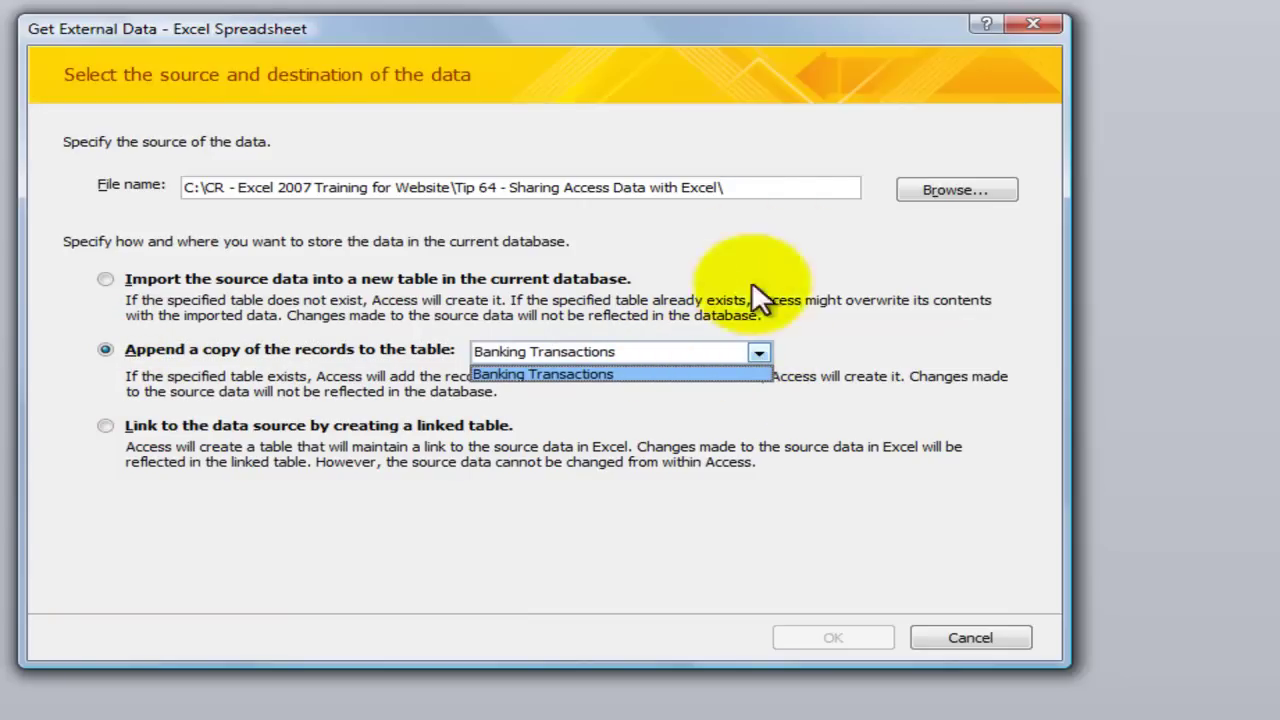
pyautogui.click(767, 189)
pyautogui.click(940, 189)
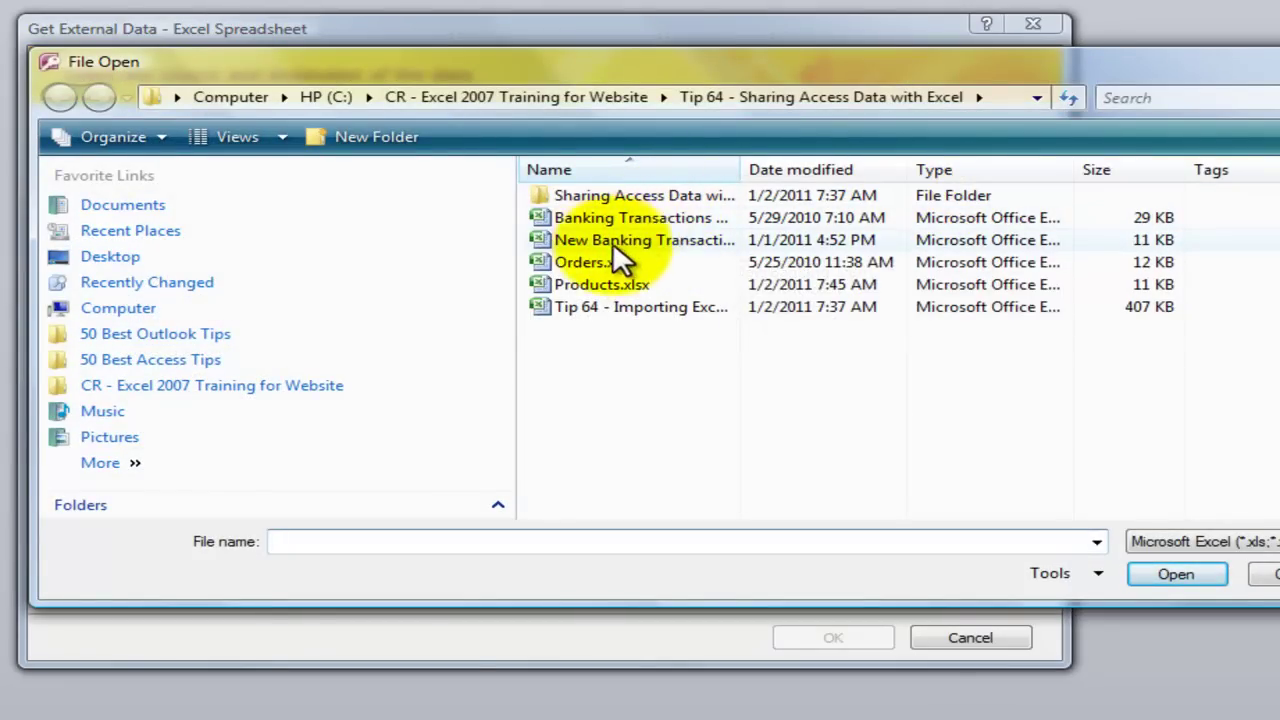
pyautogui.click(617, 307)
pyautogui.doubleClick(617, 307)
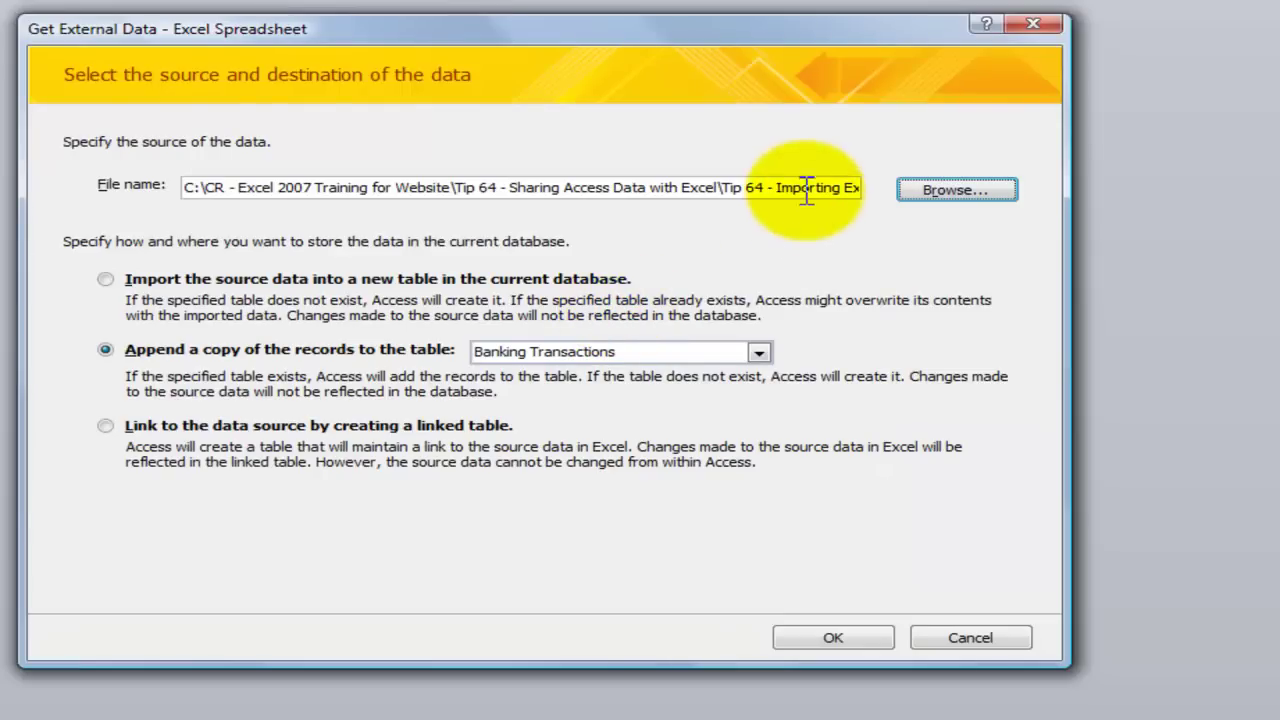
pyautogui.click(847, 634)
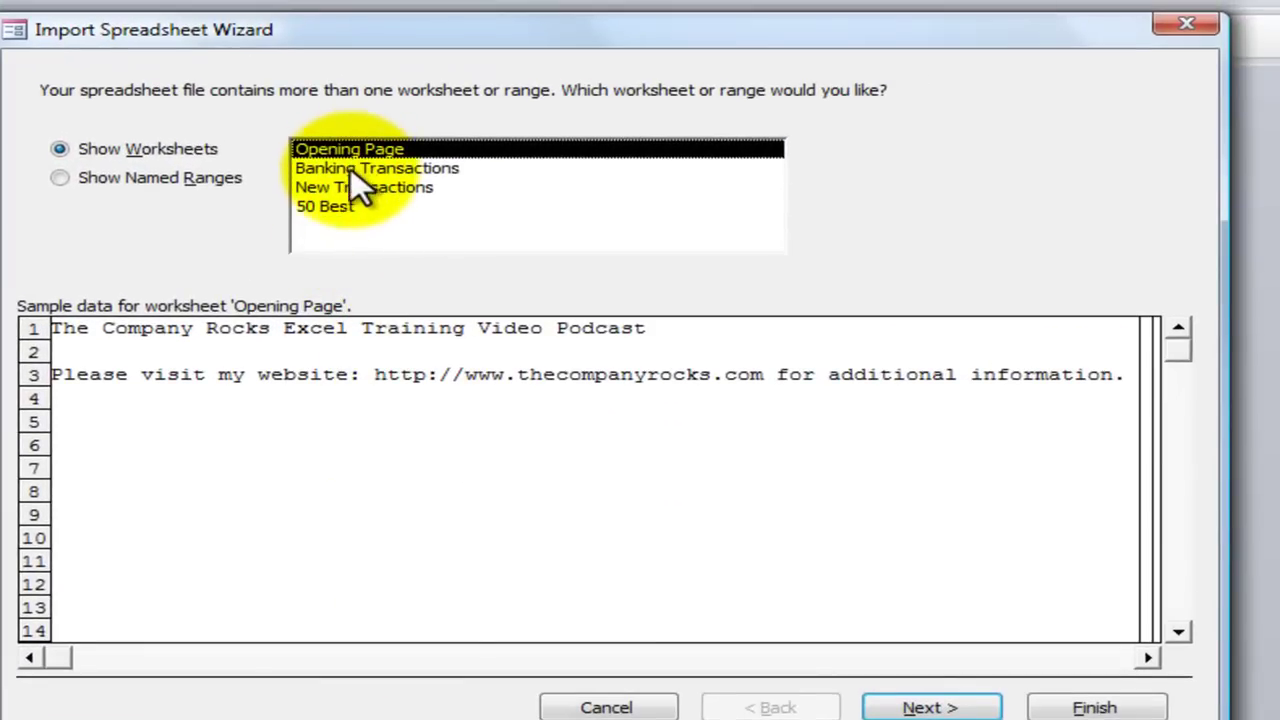
# Step: Append the New Transactions worksheet to the Banking Transactions table without table analysis or saved import steps
pyautogui.click(346, 190)
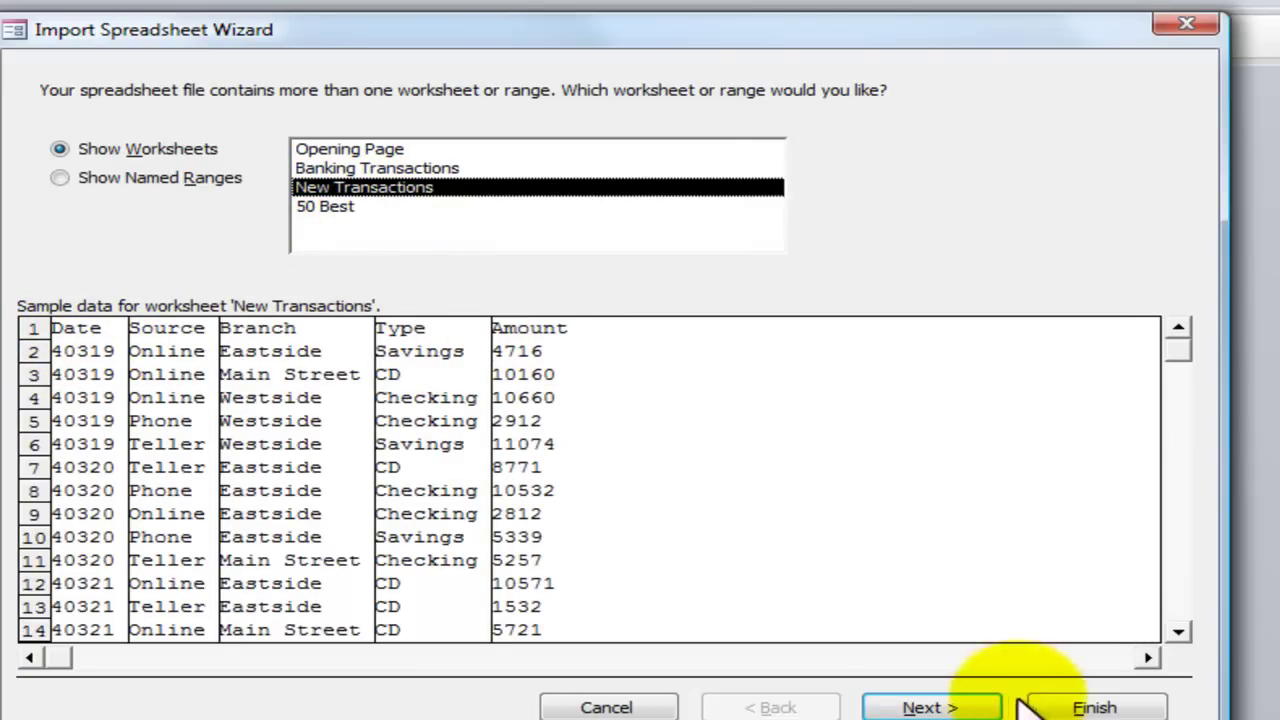
pyautogui.click(953, 708)
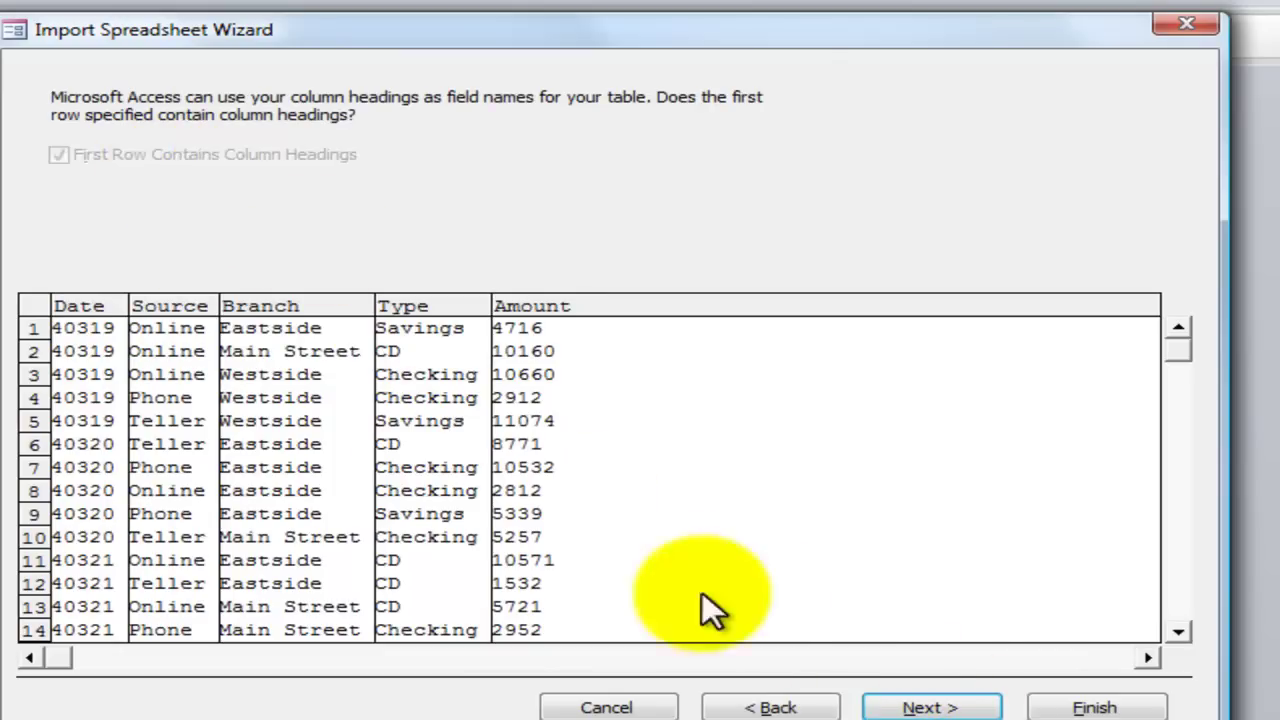
pyautogui.click(925, 706)
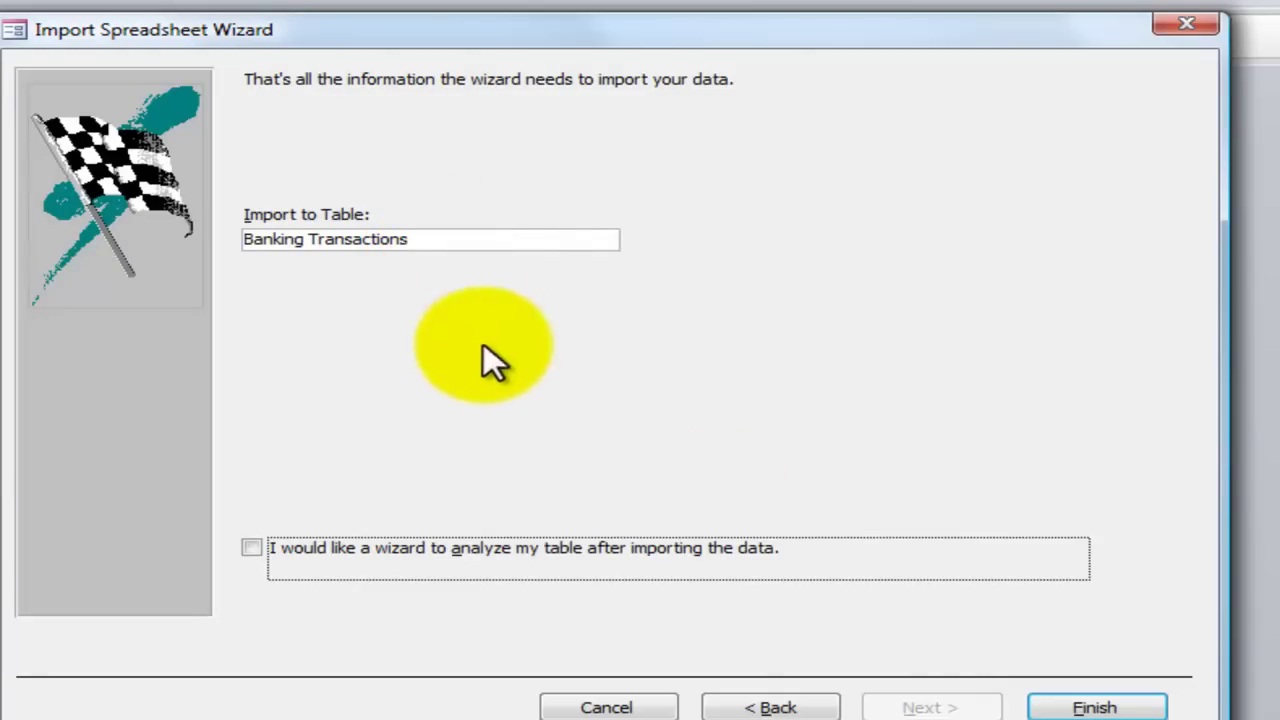
pyautogui.click(1100, 706)
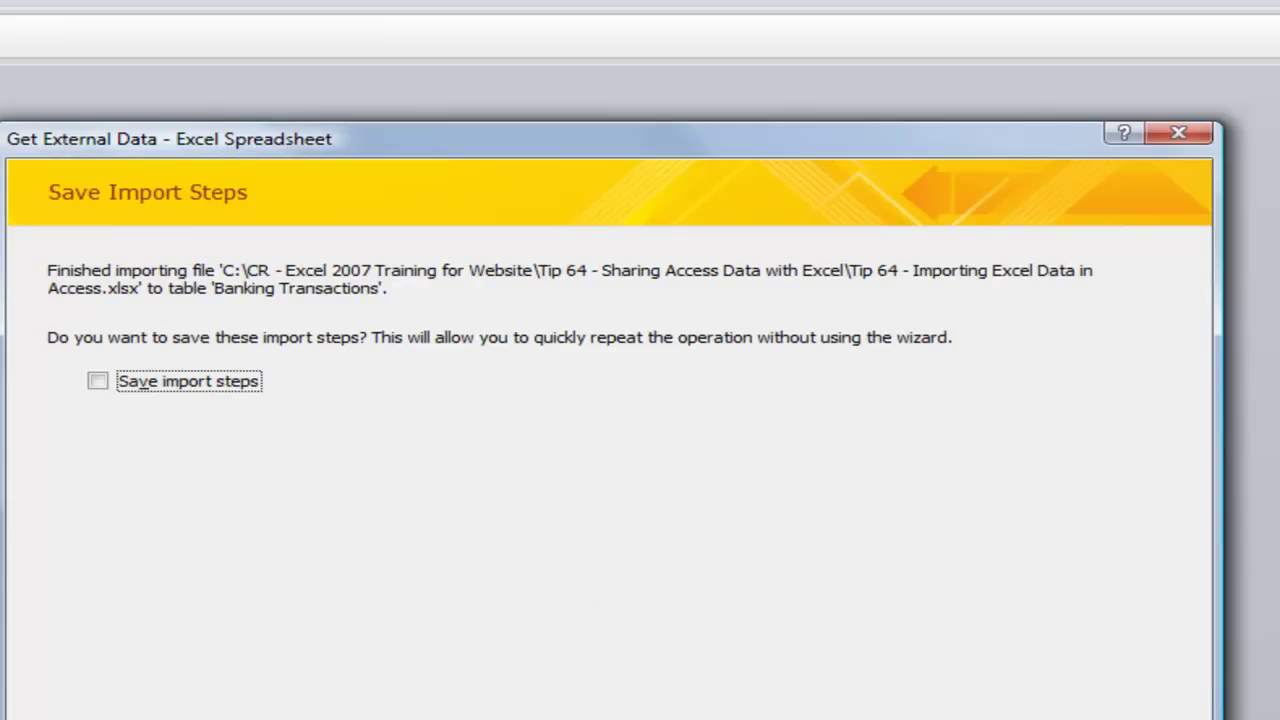
pyautogui.press('Return')
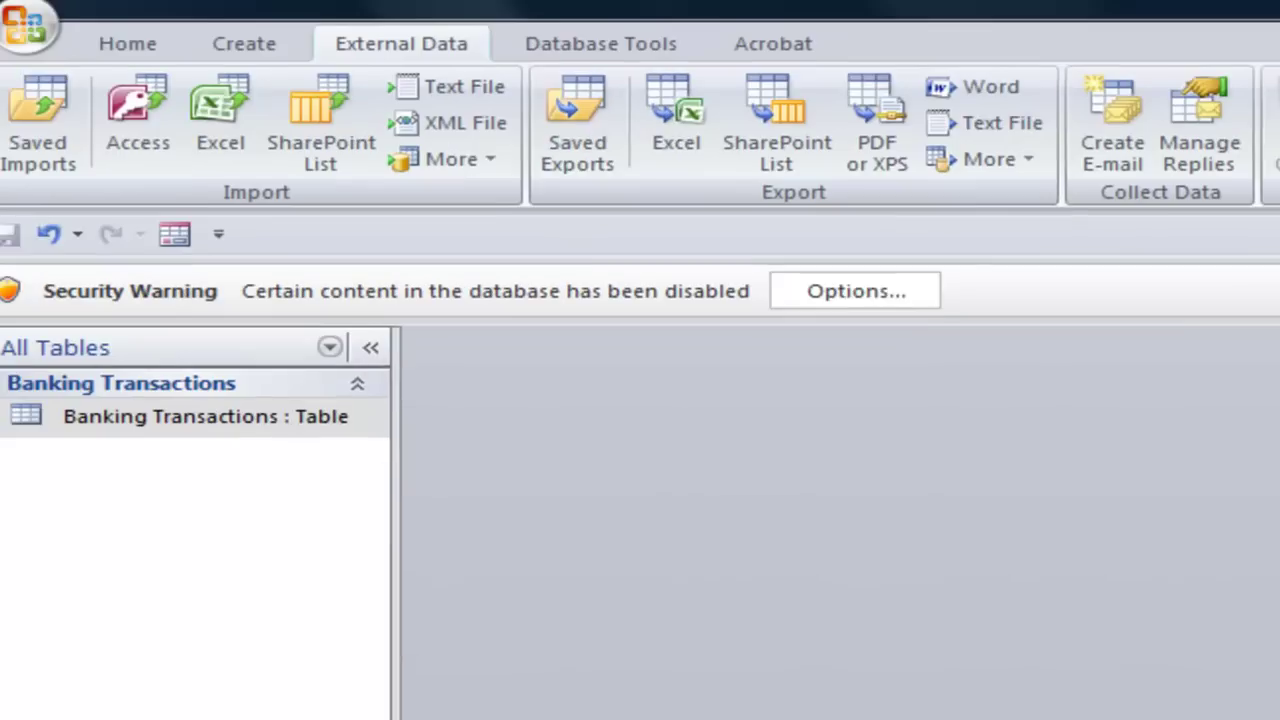
# Step: Open the Banking Transactions table, go to its last record to check the appended rows, and close all open objects
pyautogui.doubleClick(195, 422)
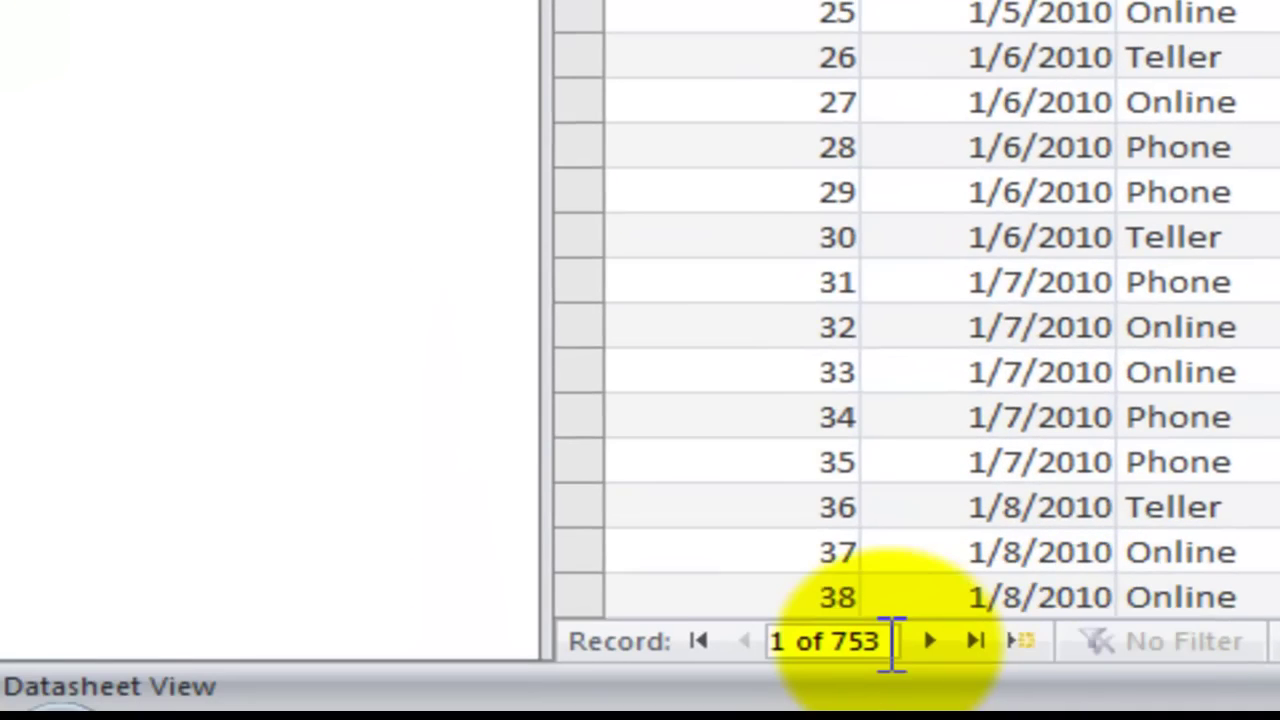
pyautogui.click(975, 640)
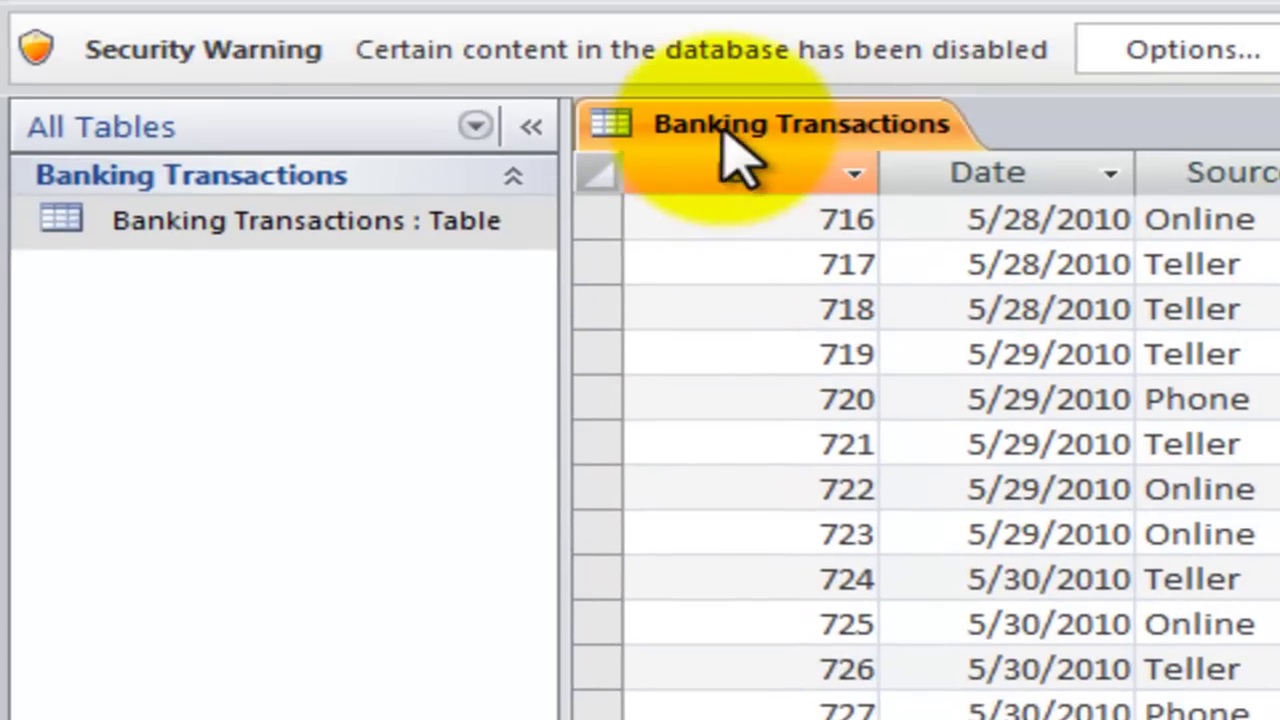
pyautogui.click(735, 120)
pyautogui.rightClick(733, 117)
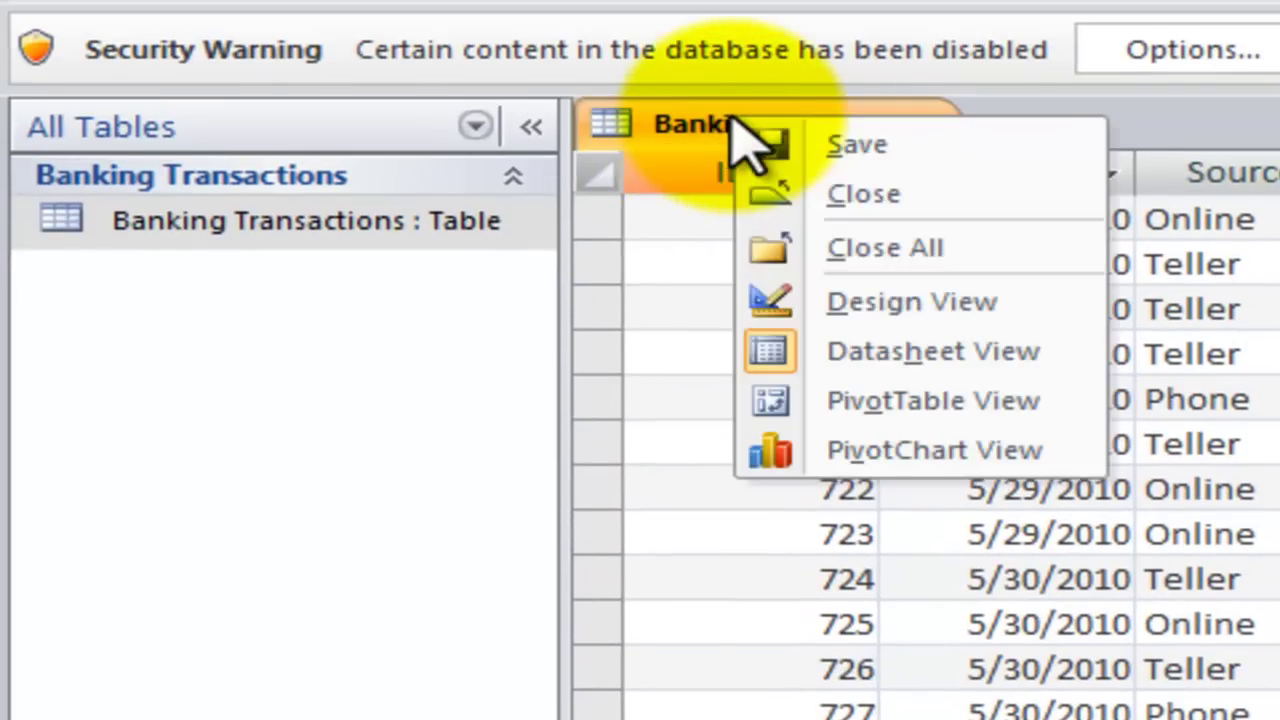
pyautogui.click(856, 250)
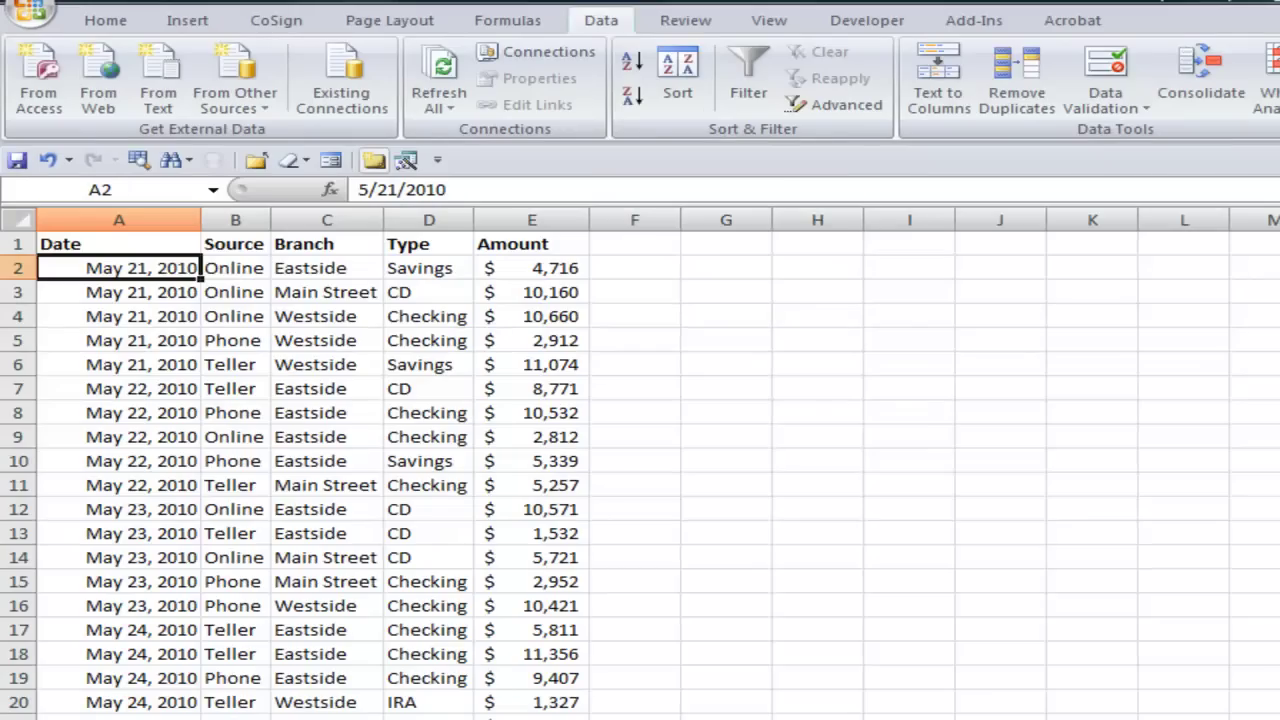
# Step: Switch to Excel and open the recent workbook New Banking Transactions Data.xlsx
pyautogui.click(32, 12)
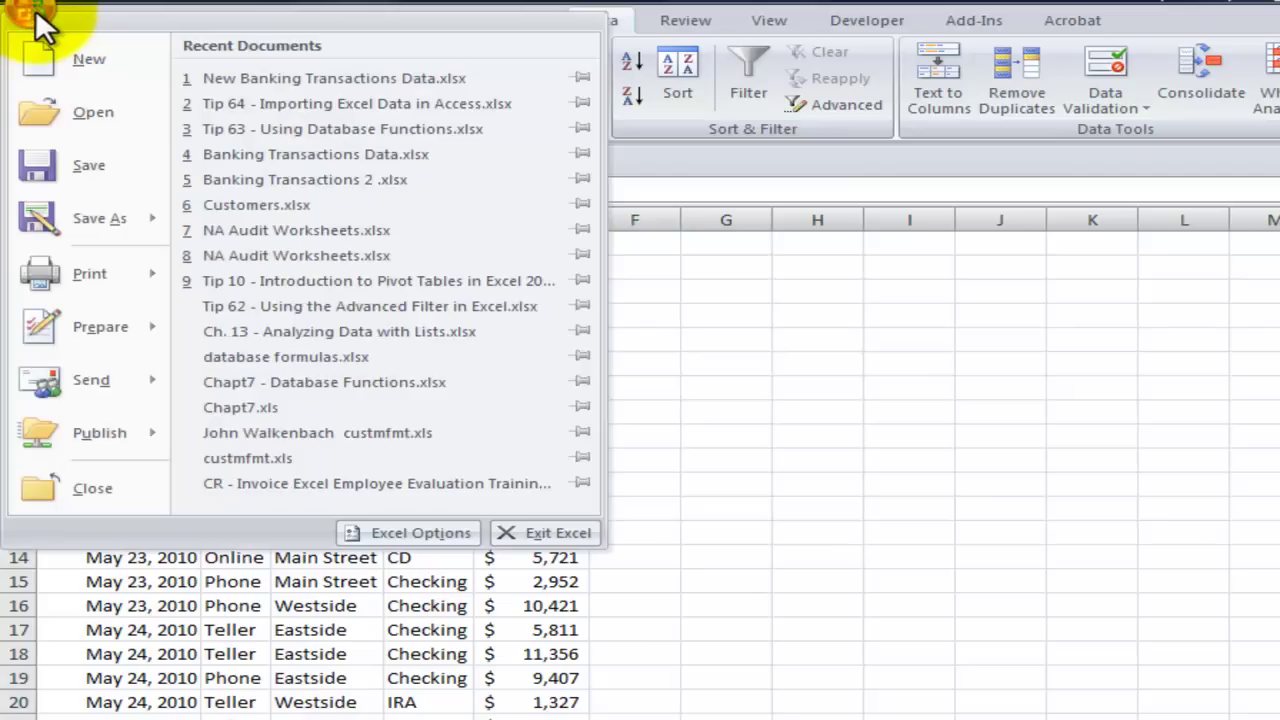
pyautogui.click(243, 77)
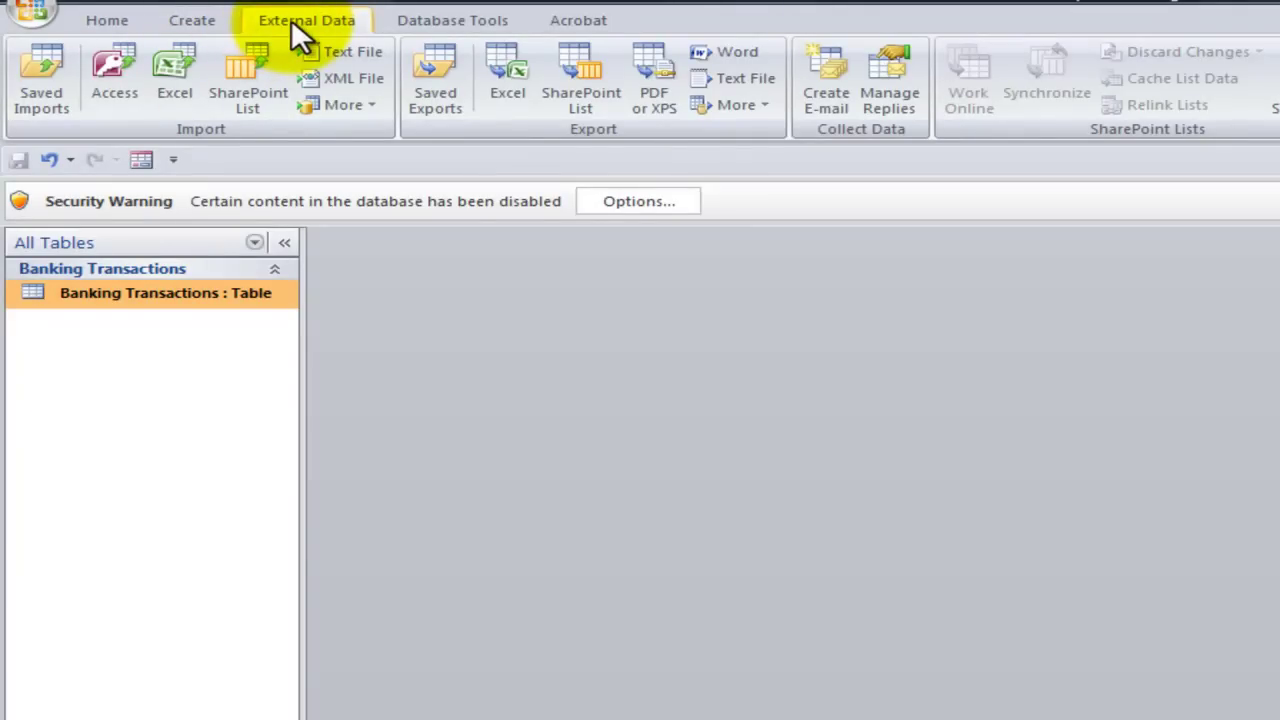
# Step: In Access, start an Excel import that creates a linked table from the New Banking Transactions Data workbook
pyautogui.click(178, 68)
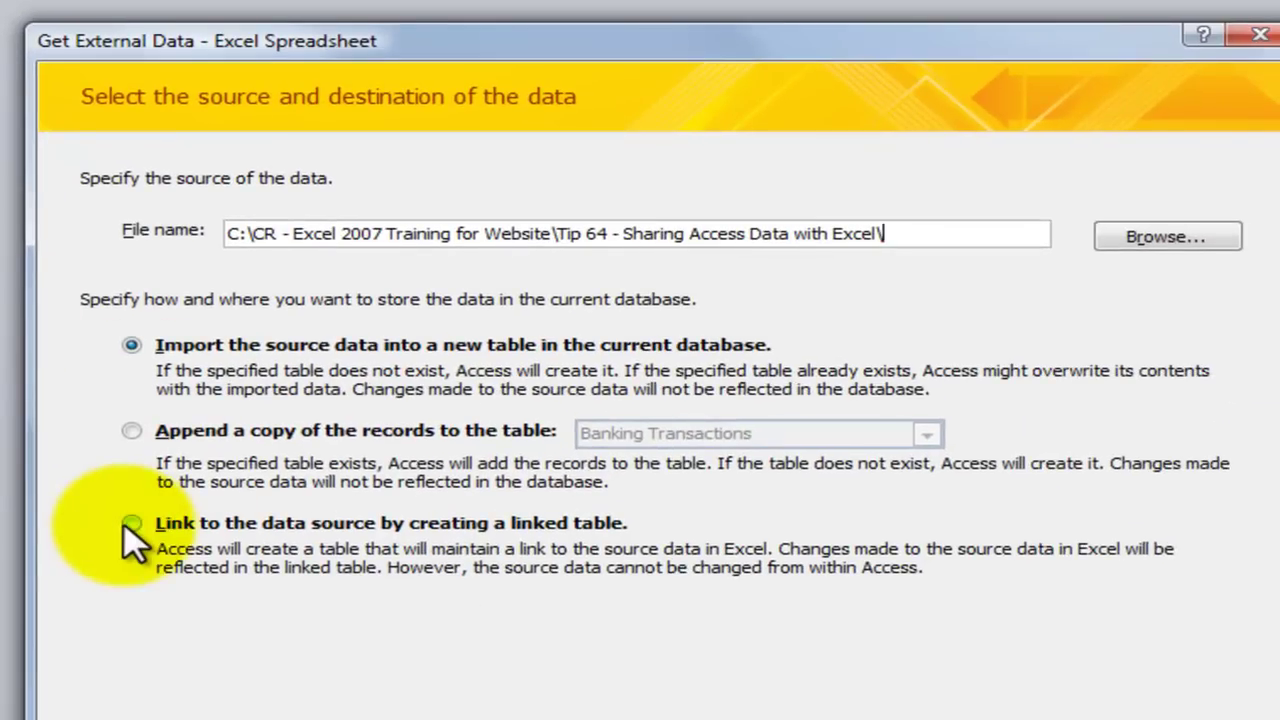
pyautogui.click(127, 525)
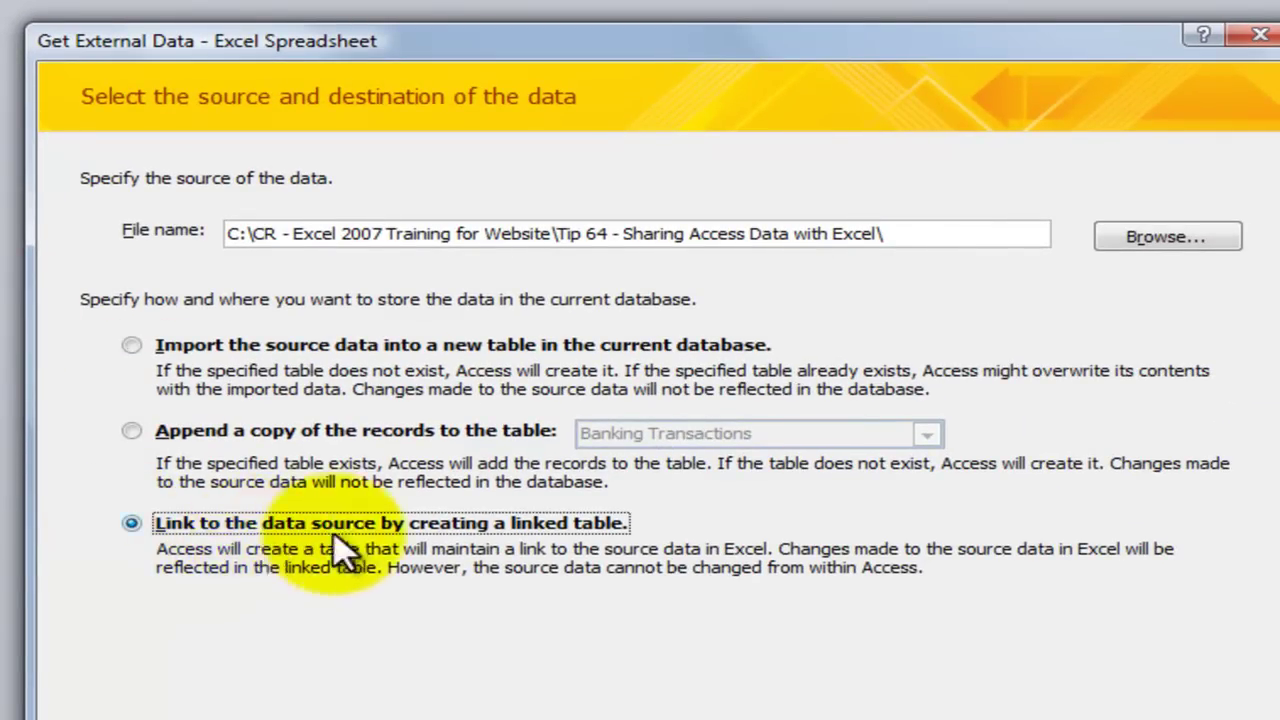
pyautogui.click(1166, 238)
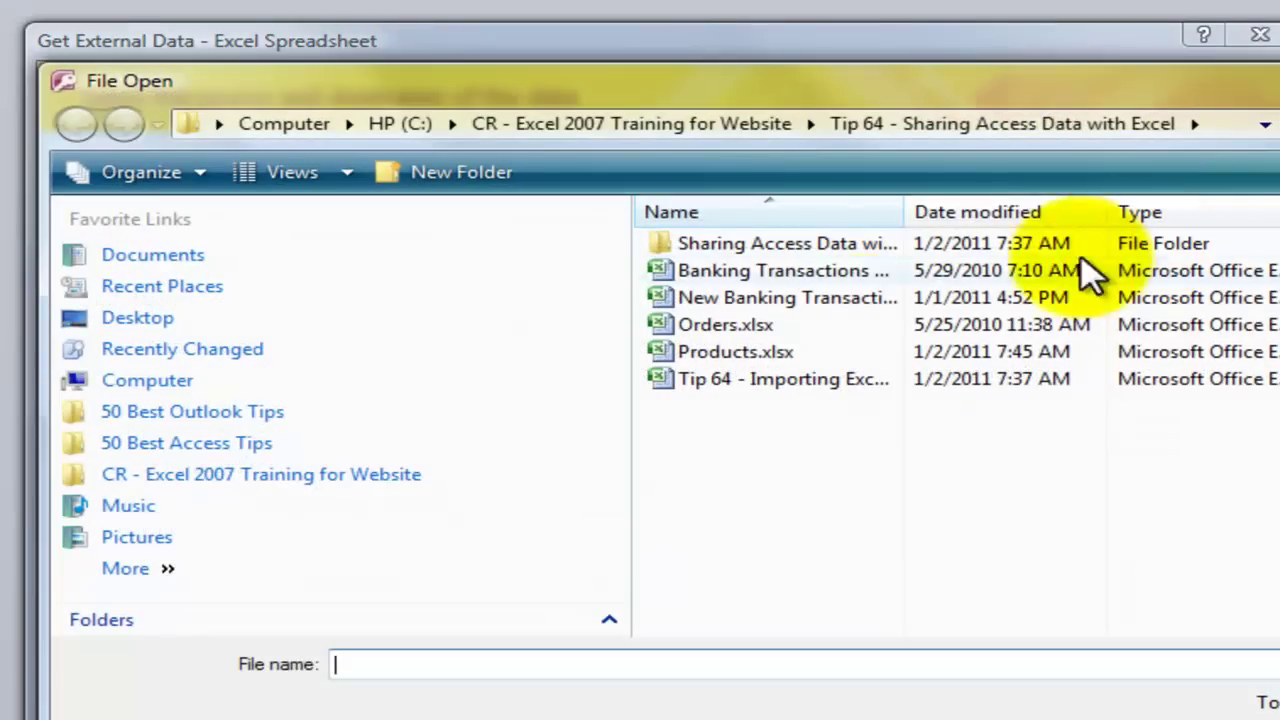
pyautogui.doubleClick(780, 300)
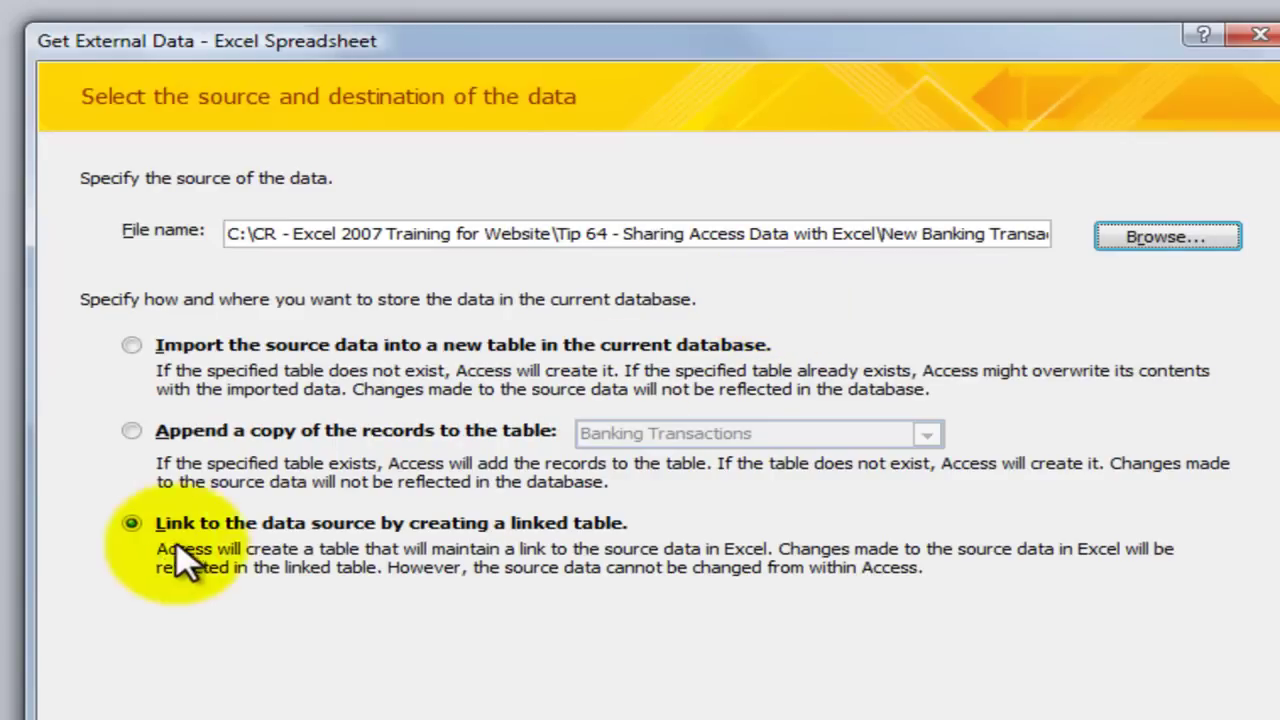
pyautogui.click(1008, 716)
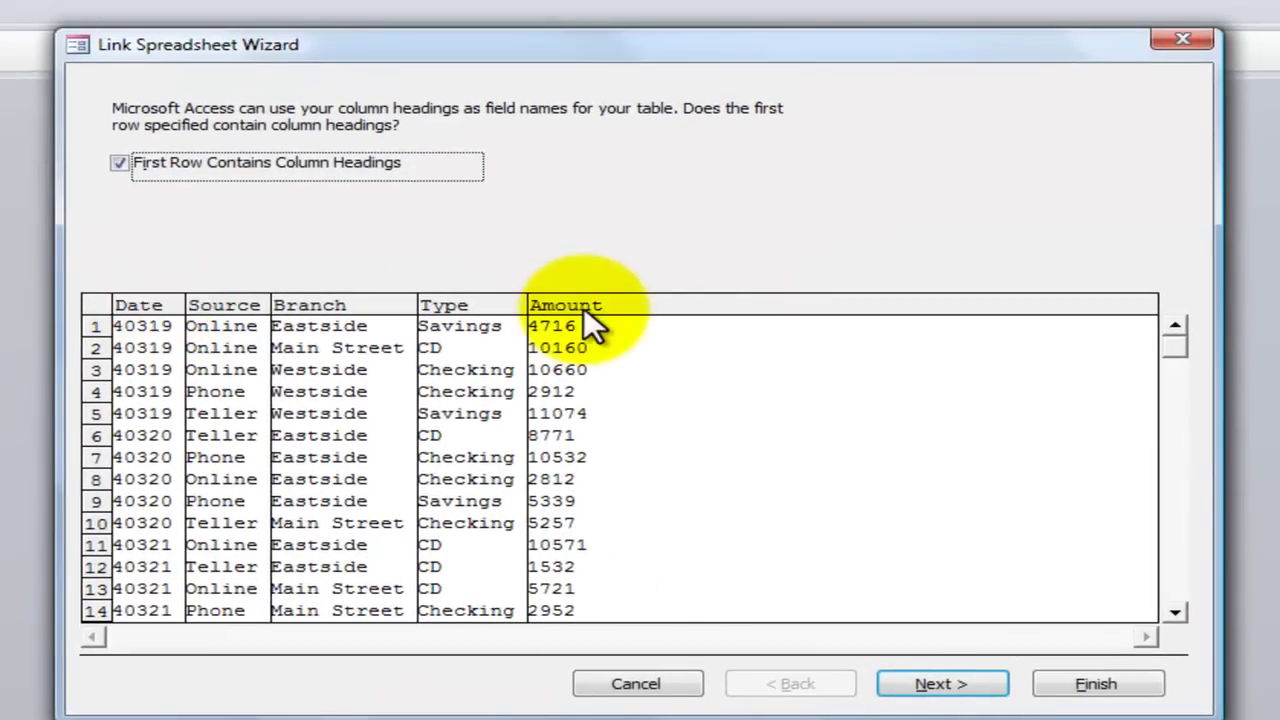
# Step: Finish the link with first-row column headings and New Transactions as the linked table name
pyautogui.click(930, 679)
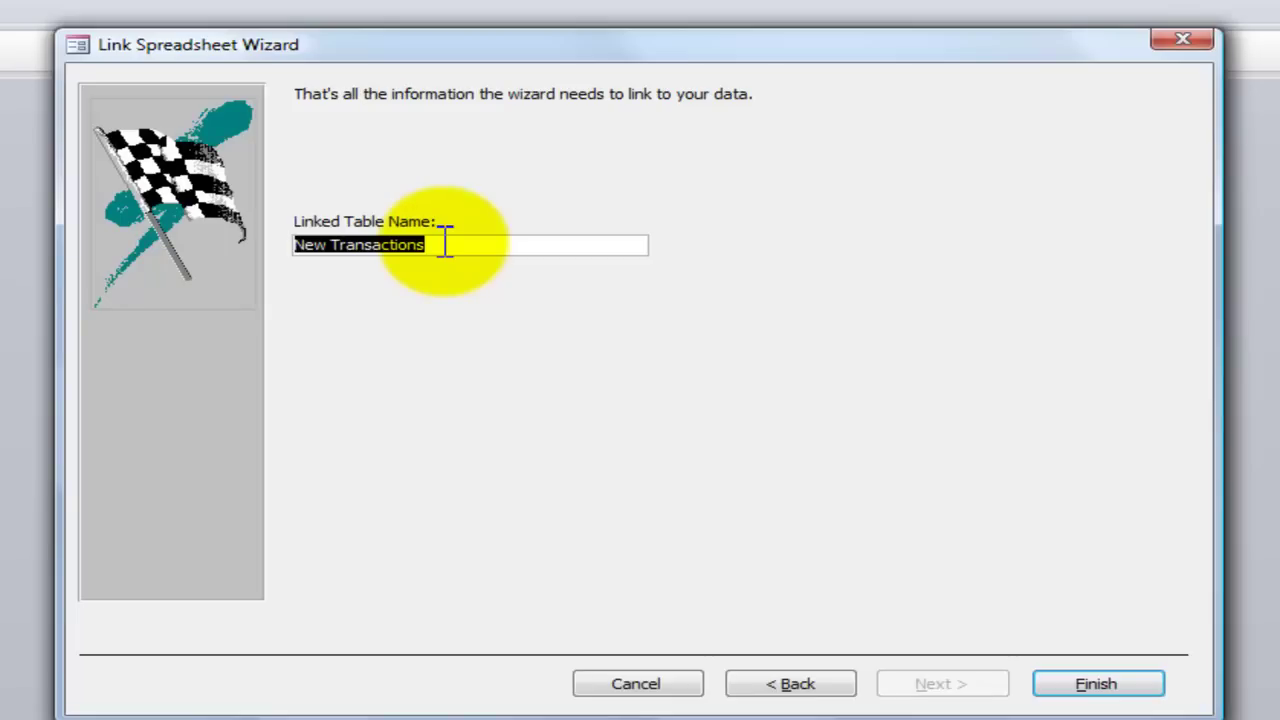
pyautogui.click(1093, 679)
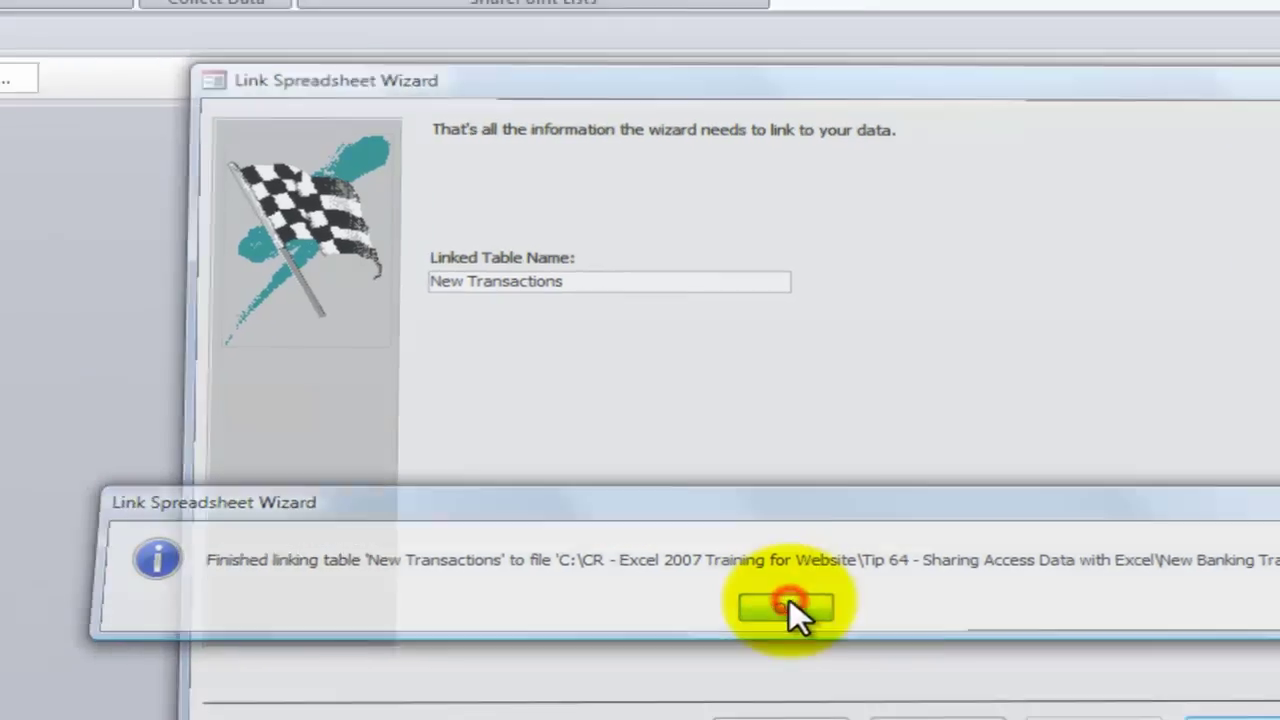
pyautogui.click(644, 558)
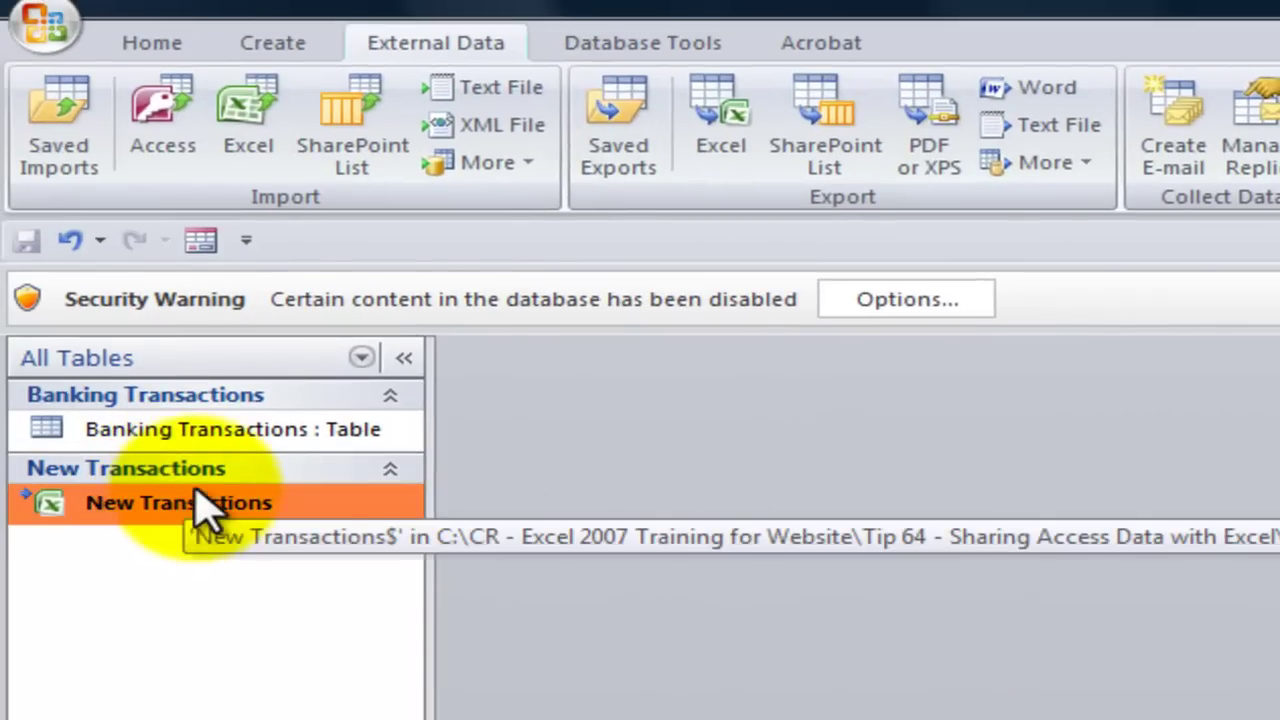
# Step: Compare the Banking Transactions and New Transactions table entries, then open the linked New Transactions table and go to its last record
pyautogui.click(233, 428)
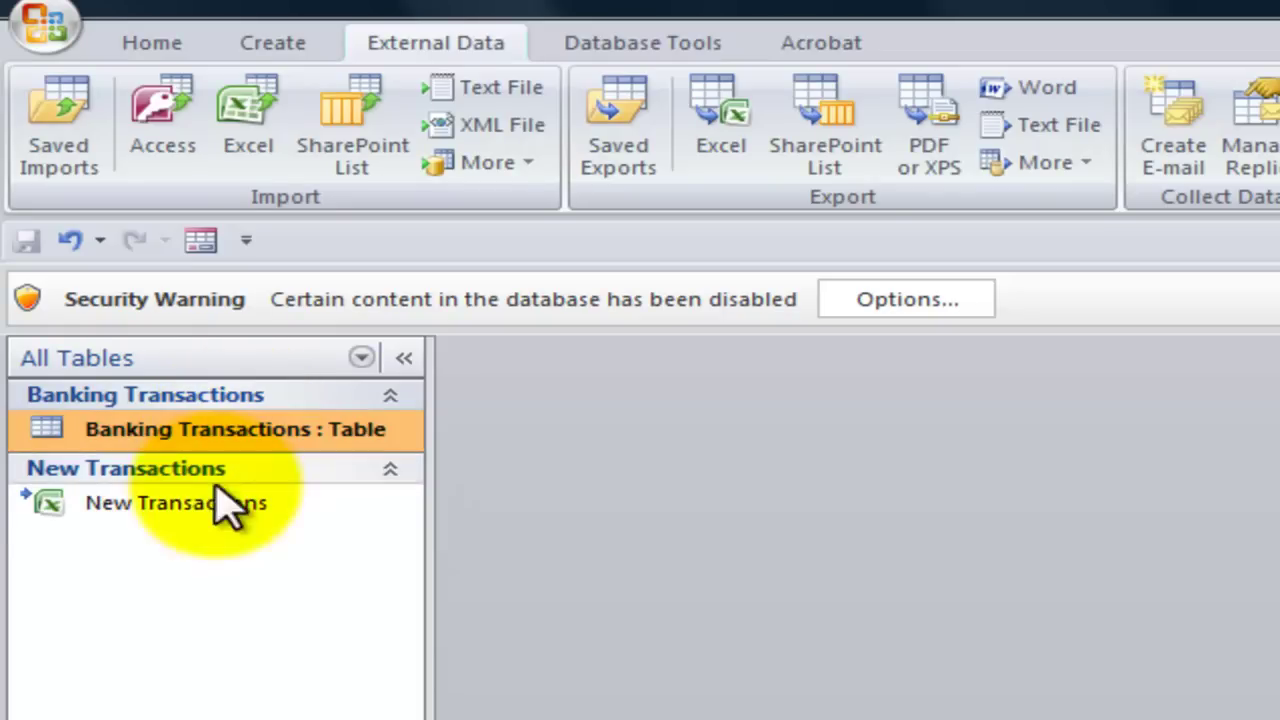
pyautogui.click(191, 521)
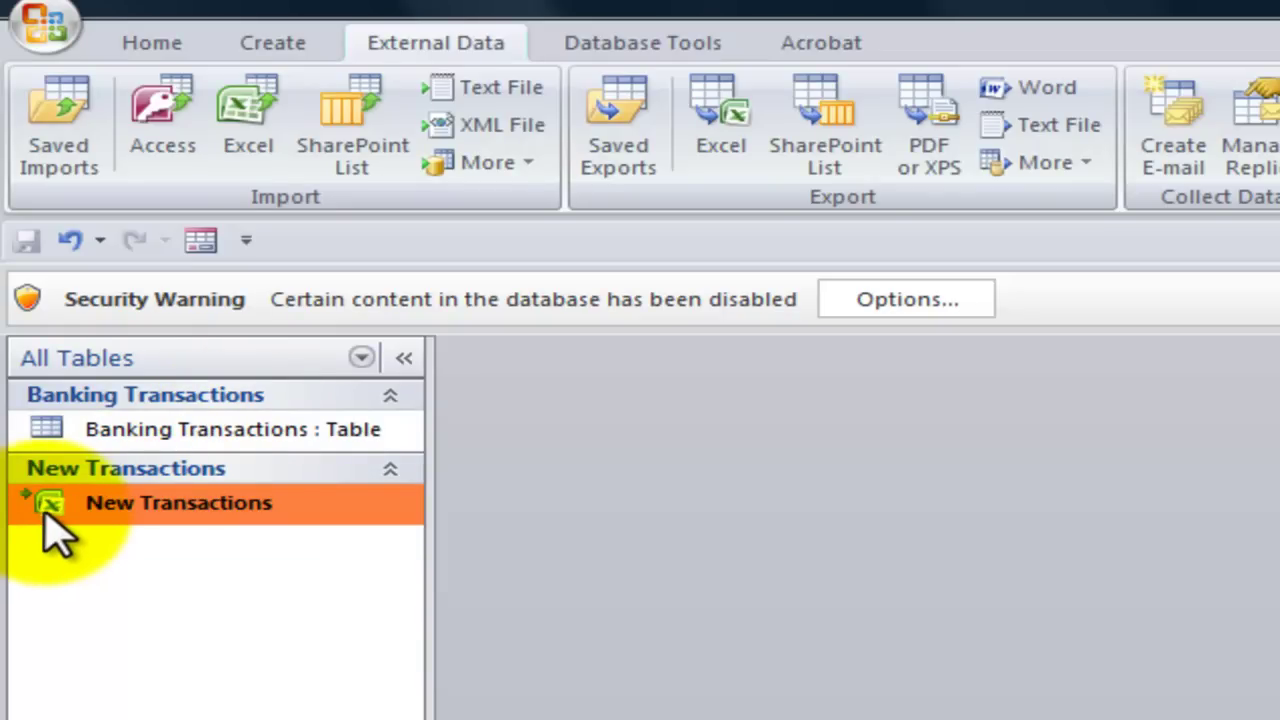
pyautogui.doubleClick(117, 508)
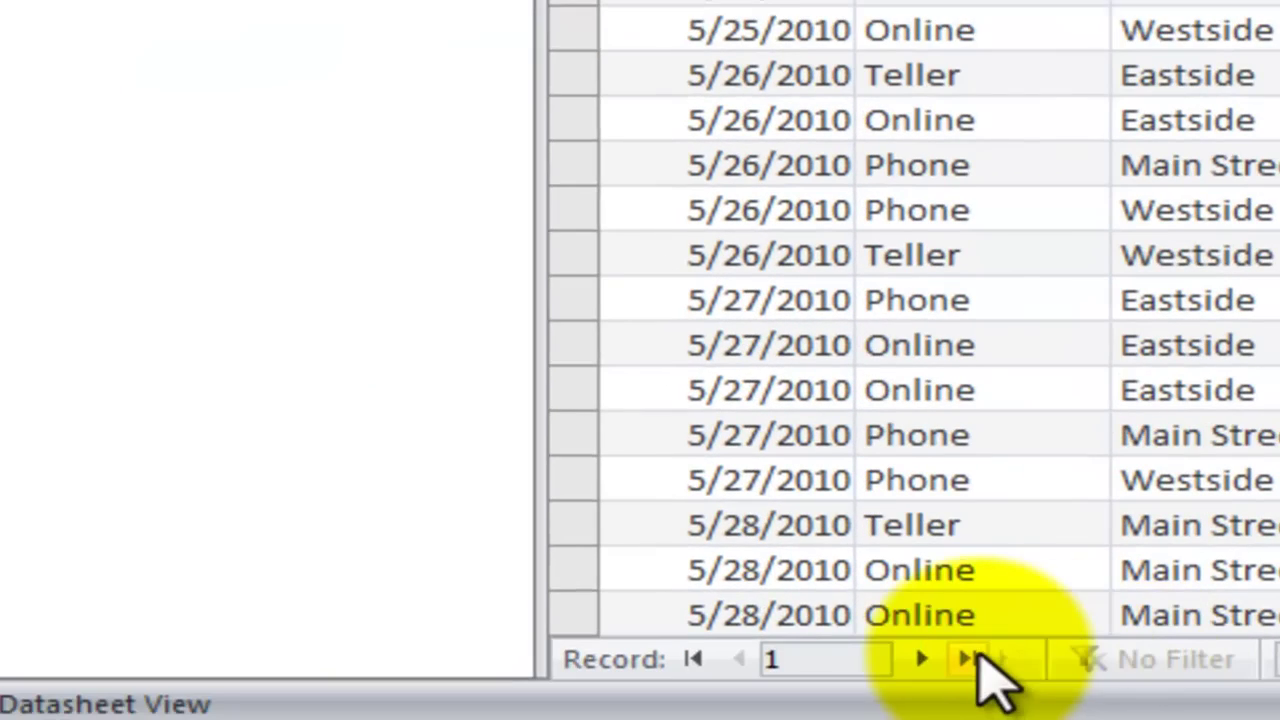
pyautogui.click(960, 655)
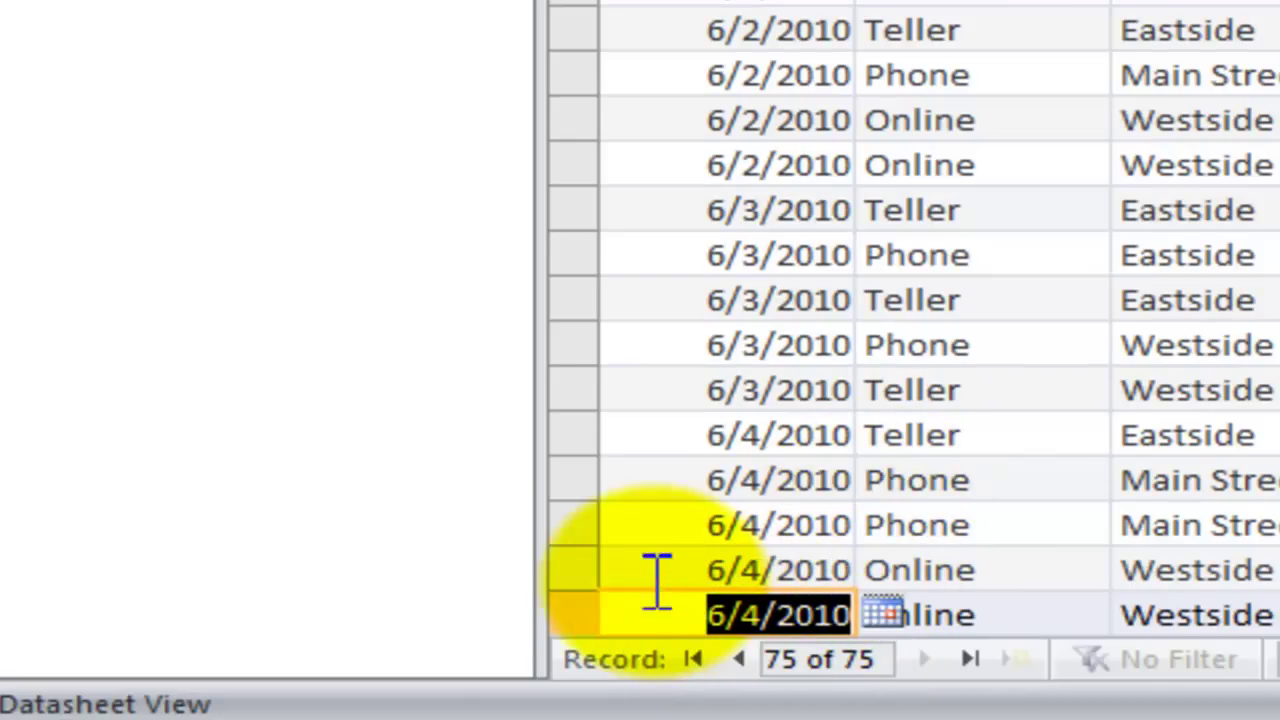
# Step: Check which record commands are available for the second-to-last row of New Transactions, and return to the last record
pyautogui.click(580, 568)
pyautogui.rightClick(580, 568)
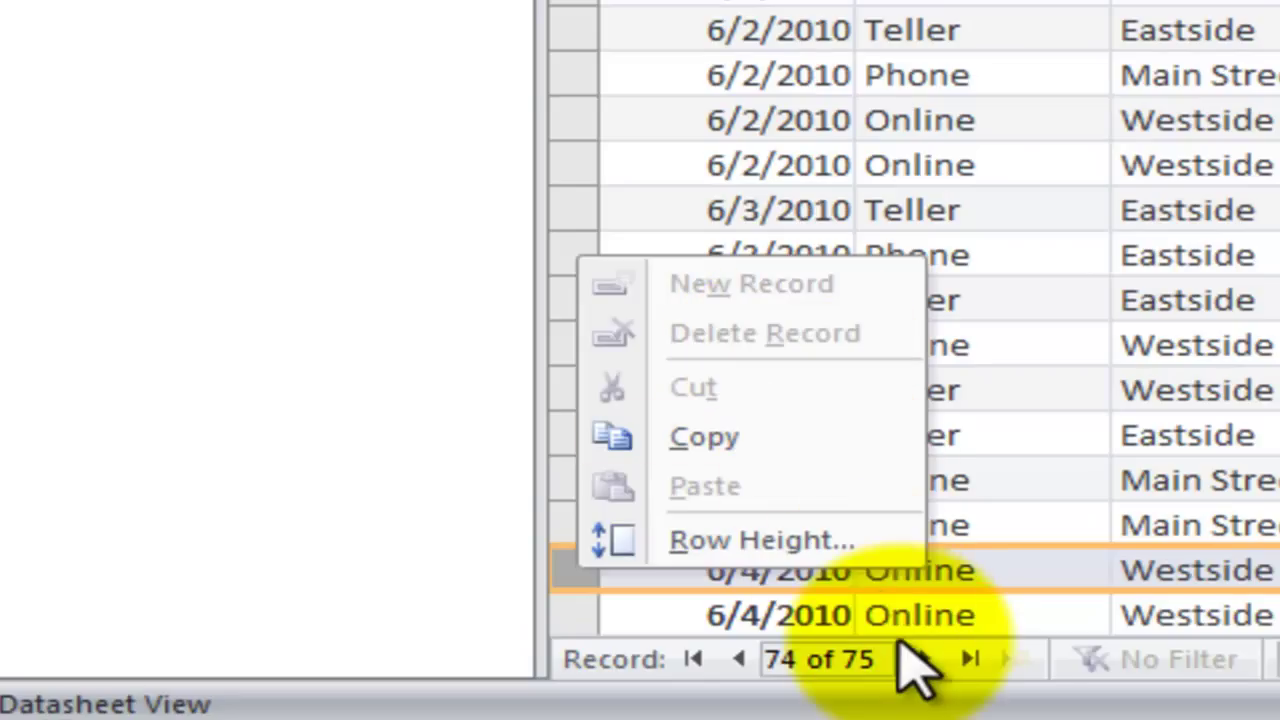
pyautogui.click(970, 658)
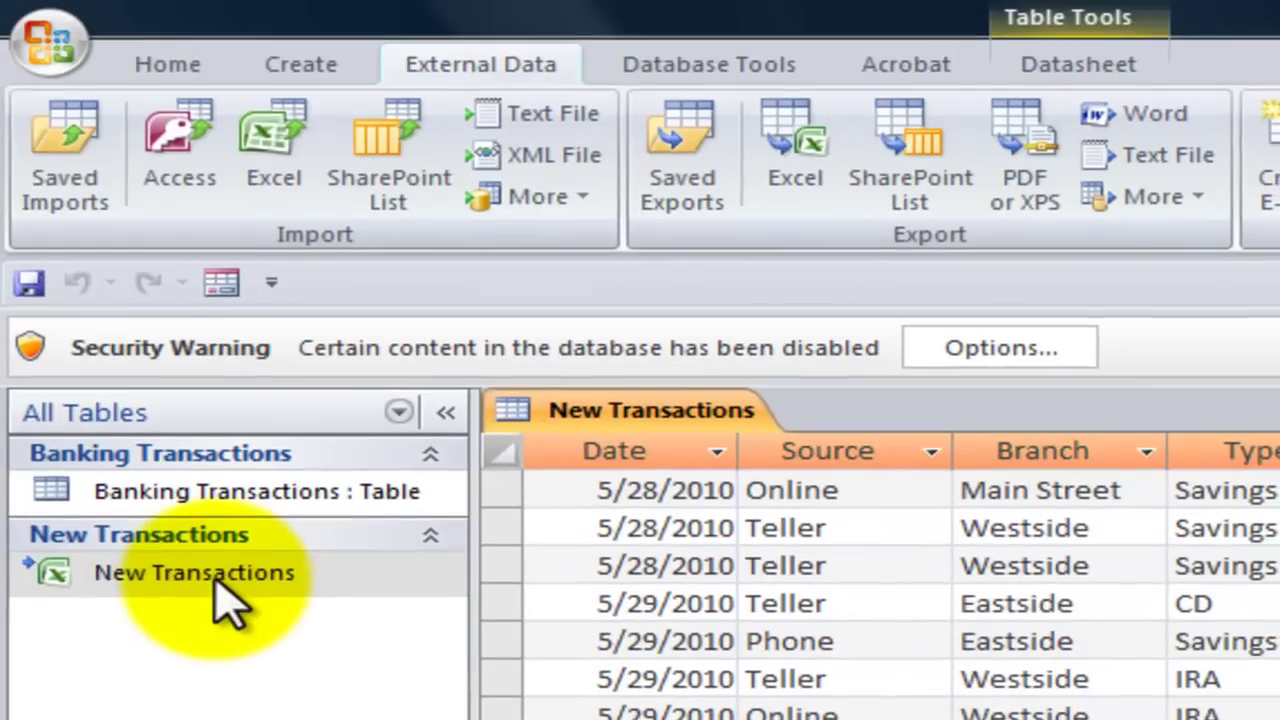
# Step: Switch to the New Transactions worksheet in Excel and select the first empty Date cell below the data, A77
pyautogui.click(214, 579)
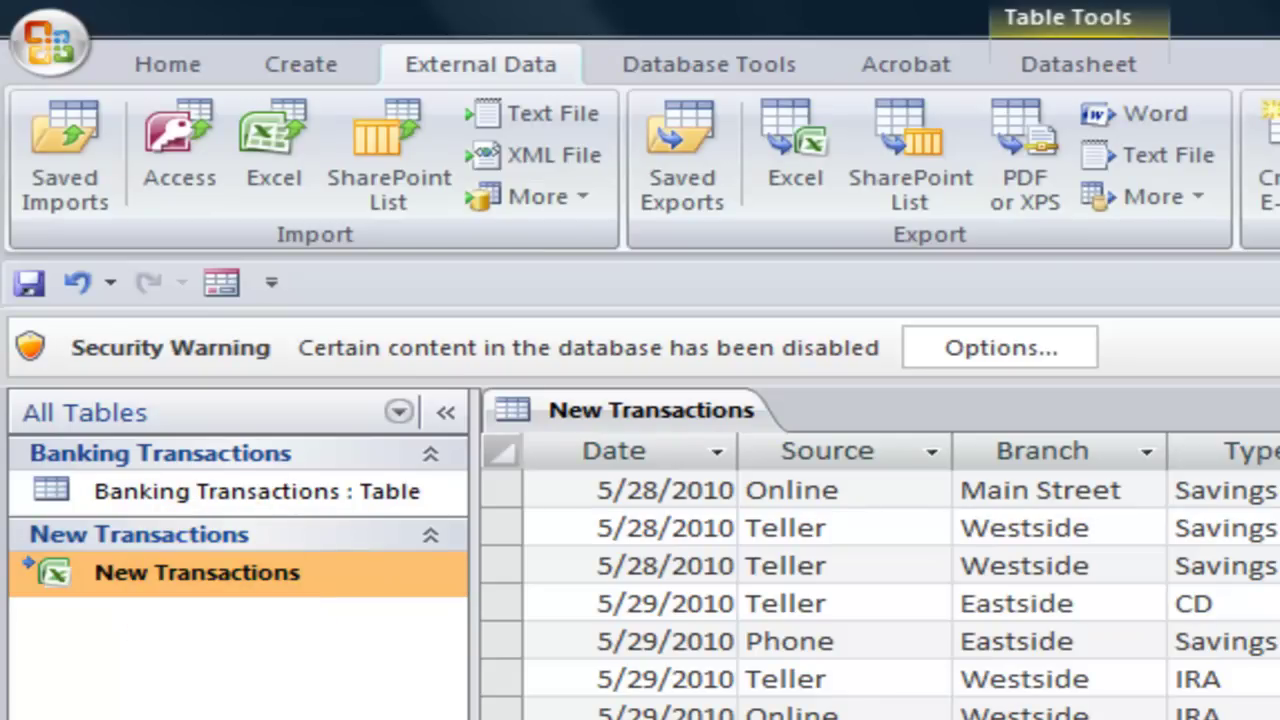
pyautogui.hotkey('alt', 'Tab')
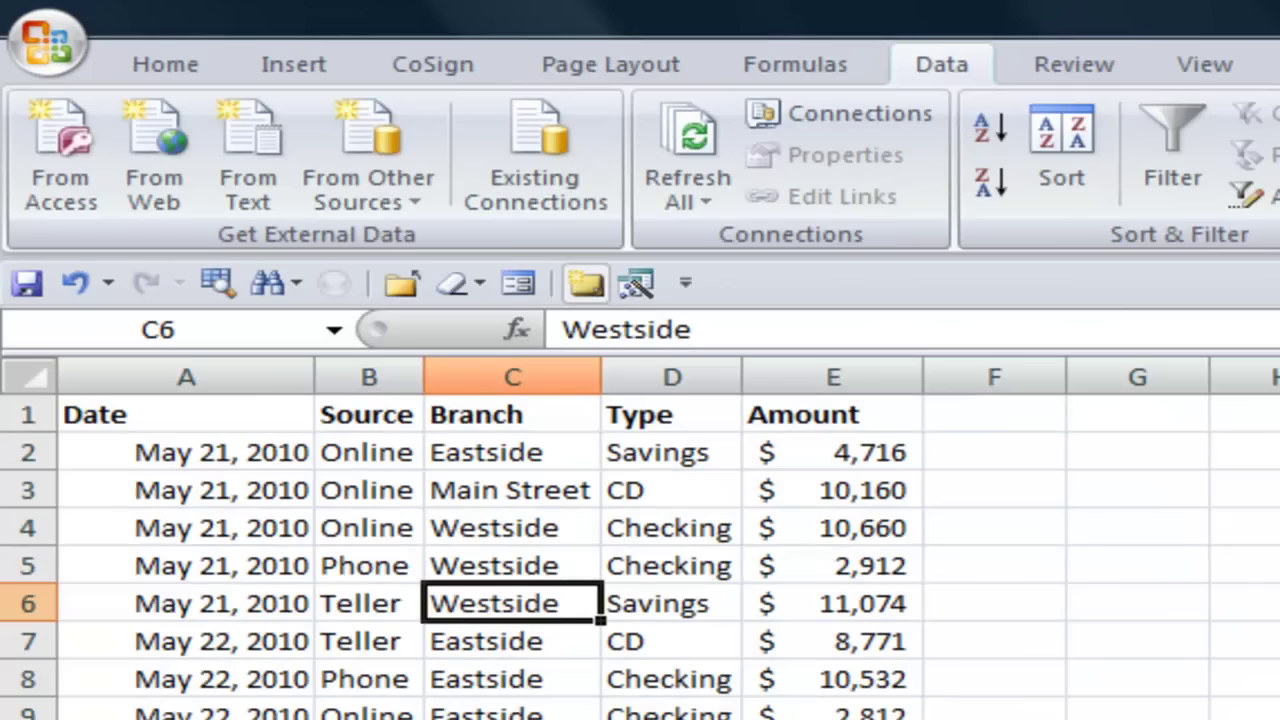
pyautogui.click(369, 719)
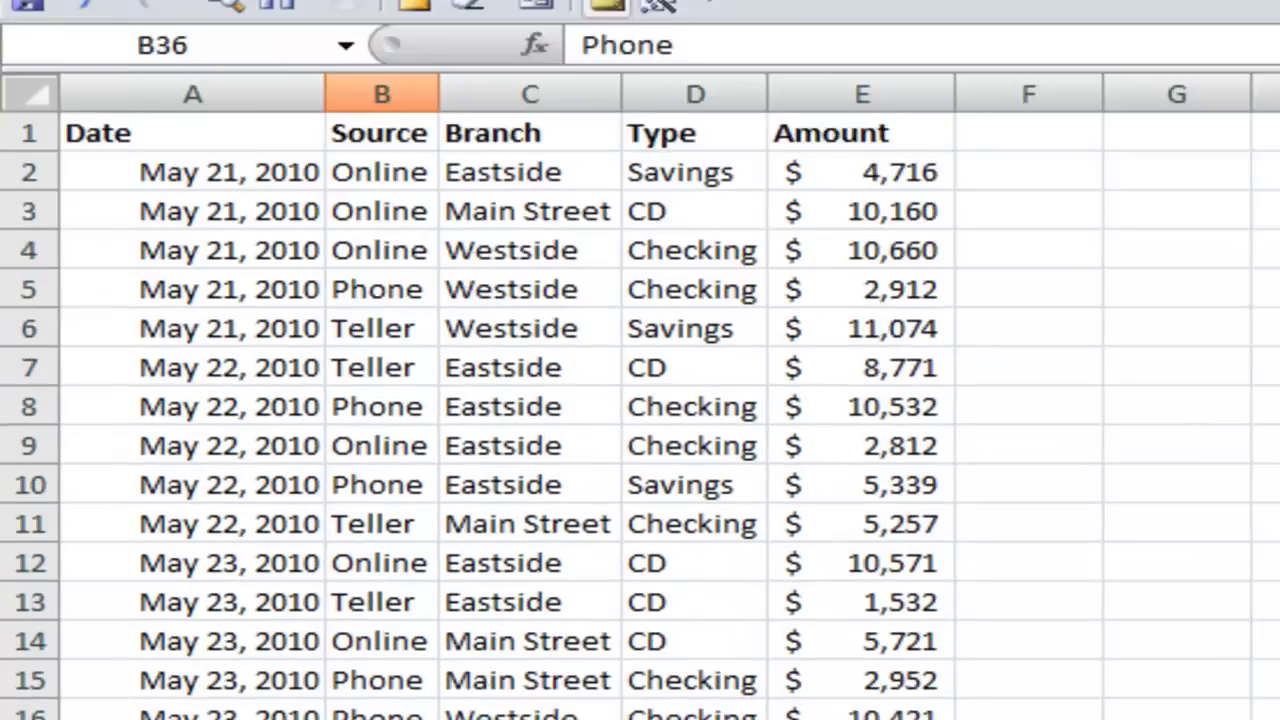
pyautogui.hotkey('ctrl', 'End')
pyautogui.press('Down')
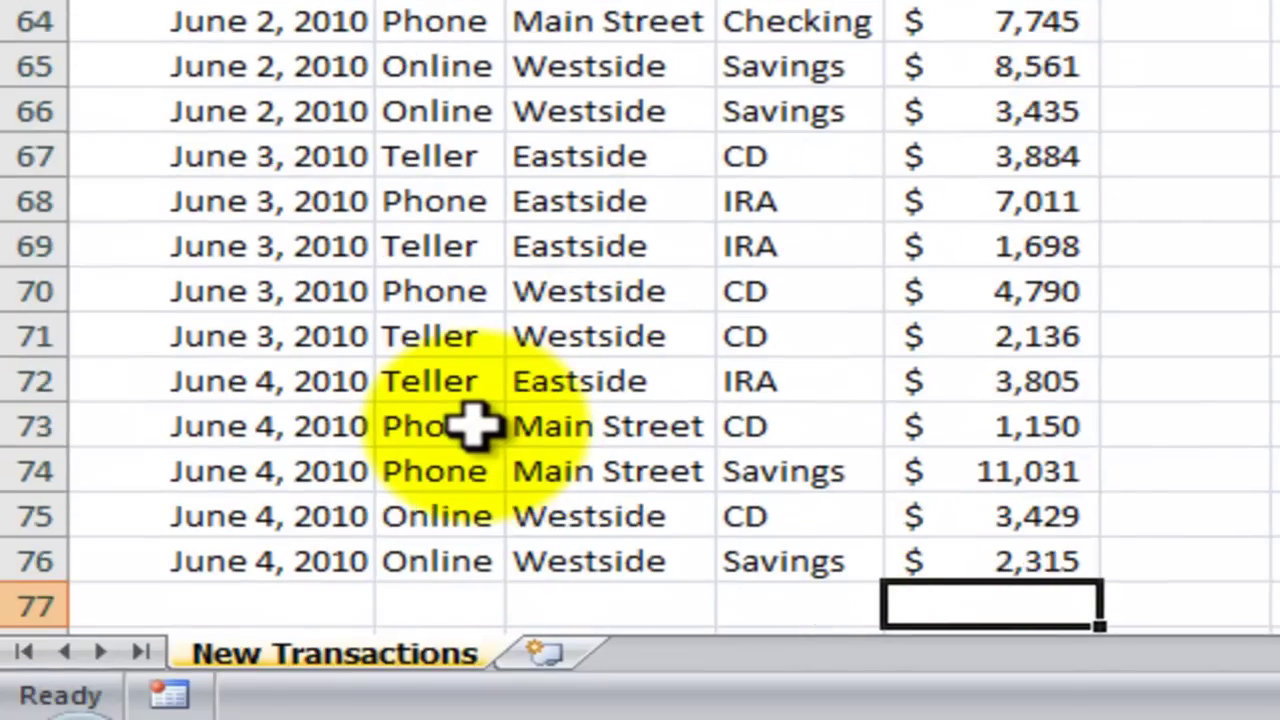
pyautogui.press('Left')
pyautogui.press('Left')
pyautogui.press('Left')
pyautogui.press('Left')
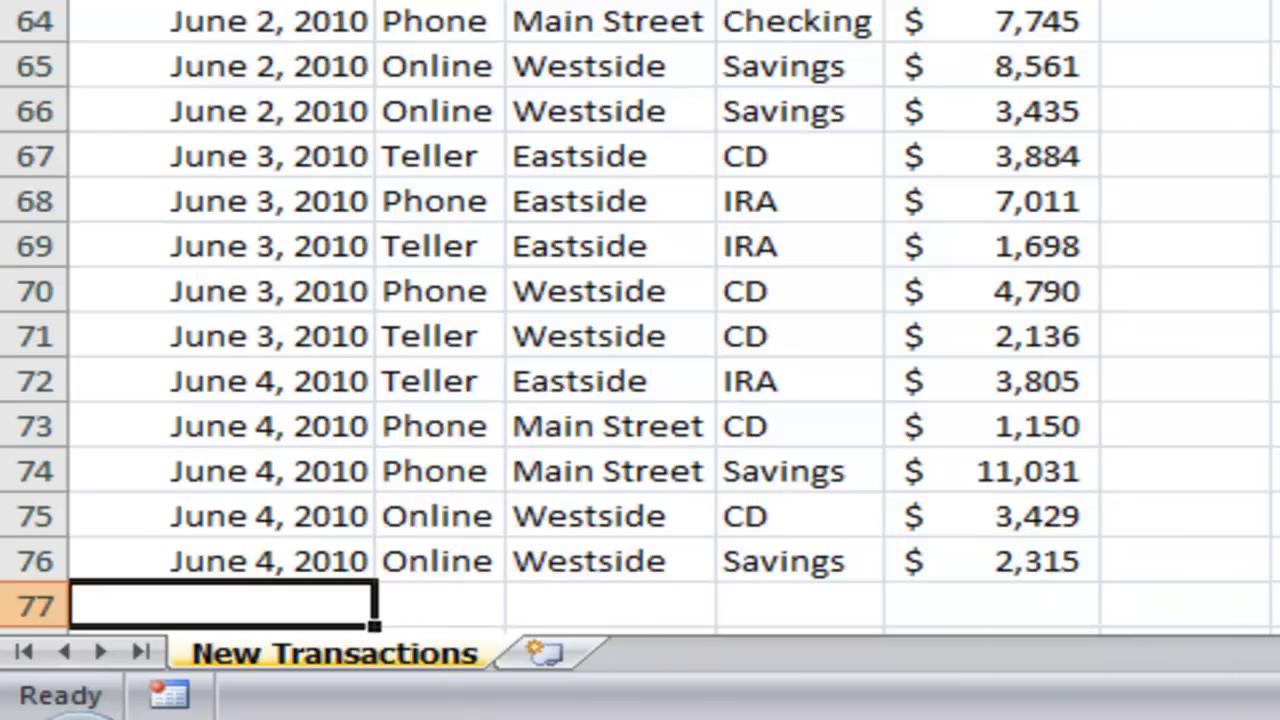
# Step: Enter a new transaction in row 77: June 4, 2010, Teller, Main Street, CD and an amount of 10000
pyautogui.write('40333')
pyautogui.press('Tab')
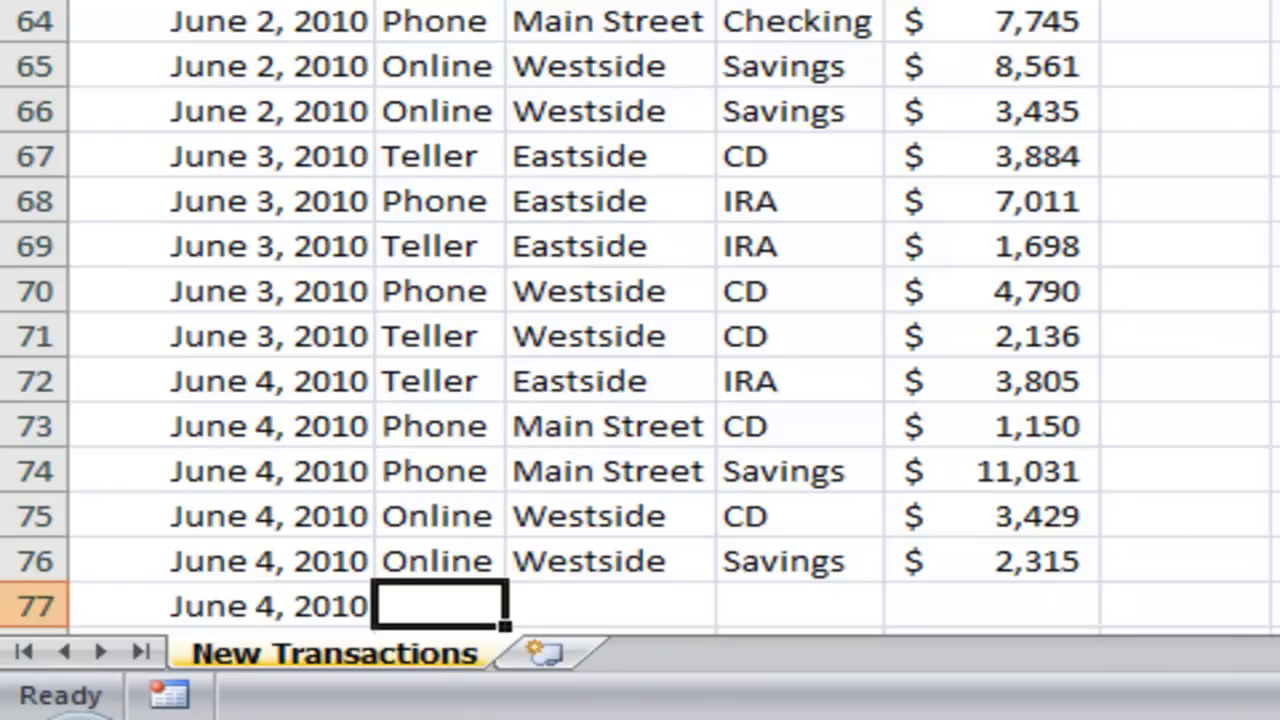
pyautogui.write('Telle')
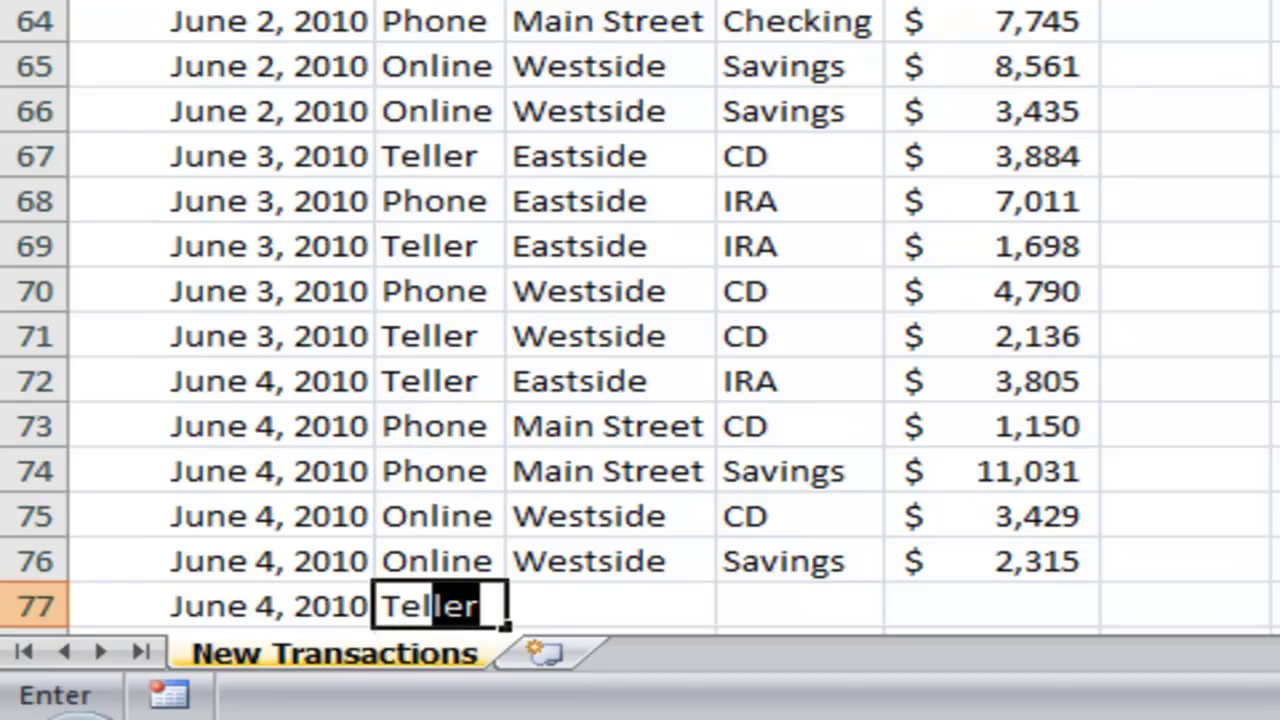
pyautogui.write('r')
pyautogui.press('Tab')
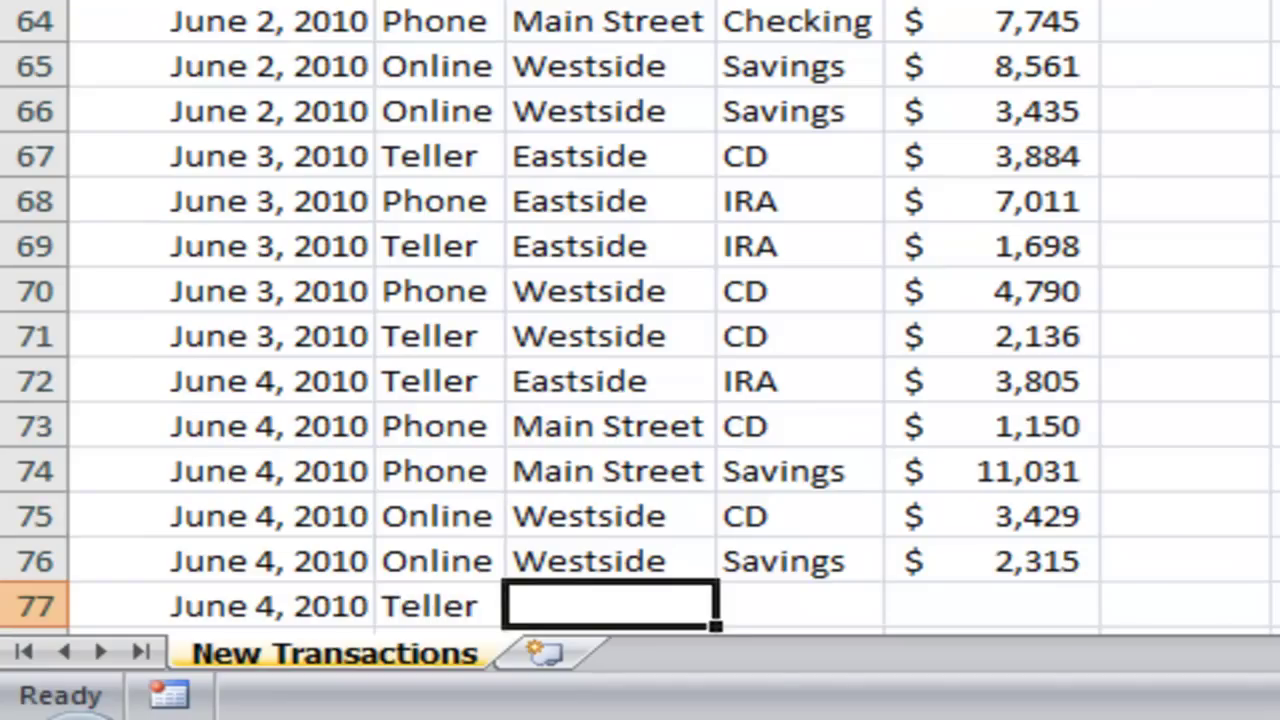
pyautogui.write('Main S')
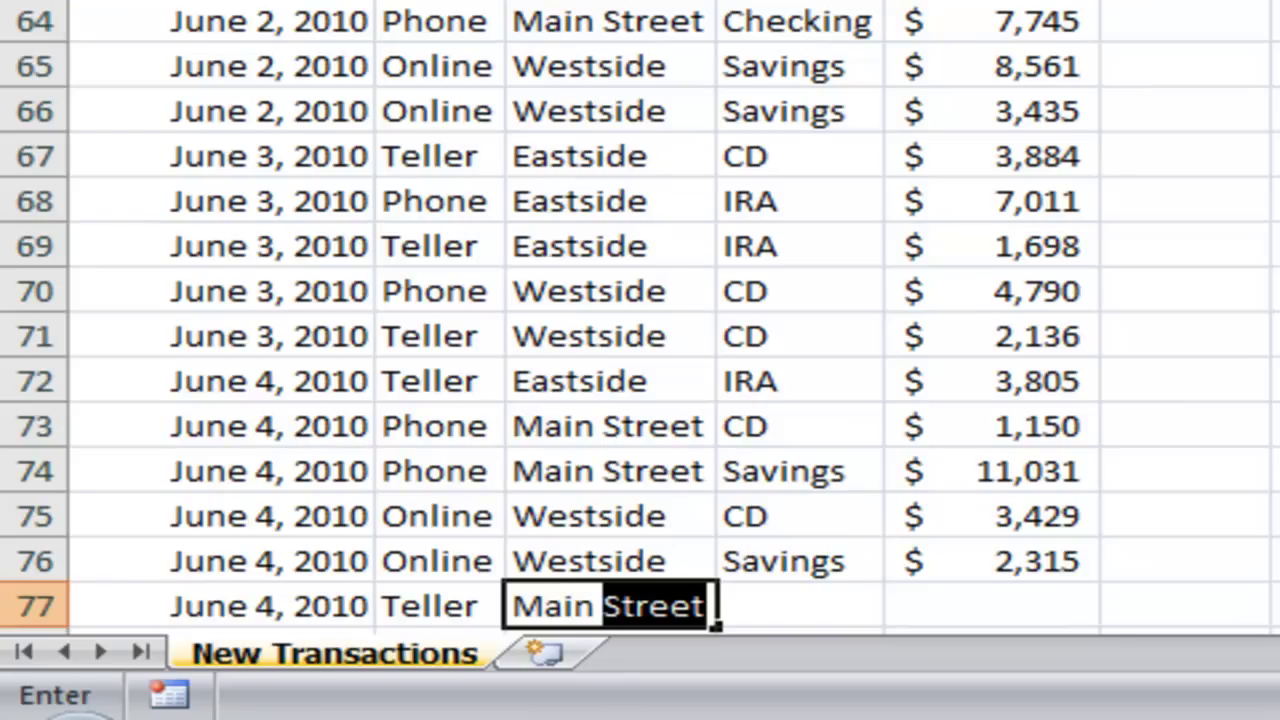
pyautogui.write('treet')
pyautogui.press('Tab')
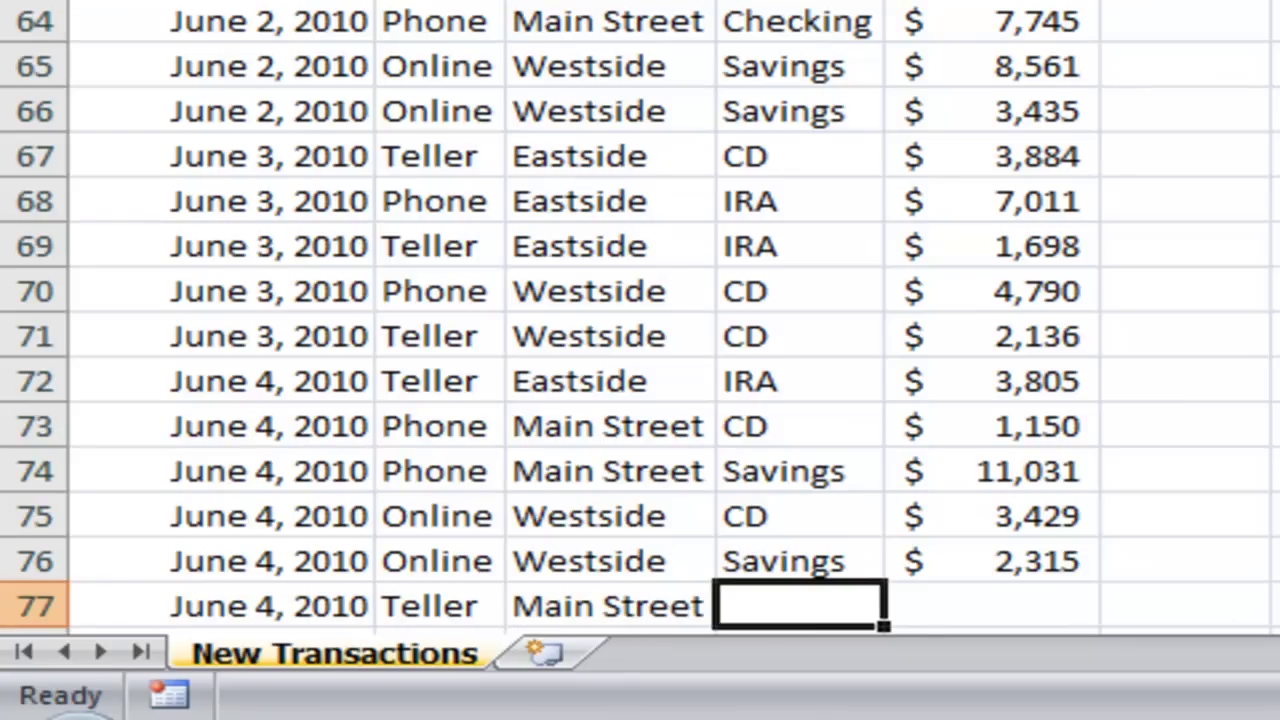
pyautogui.write('CD')
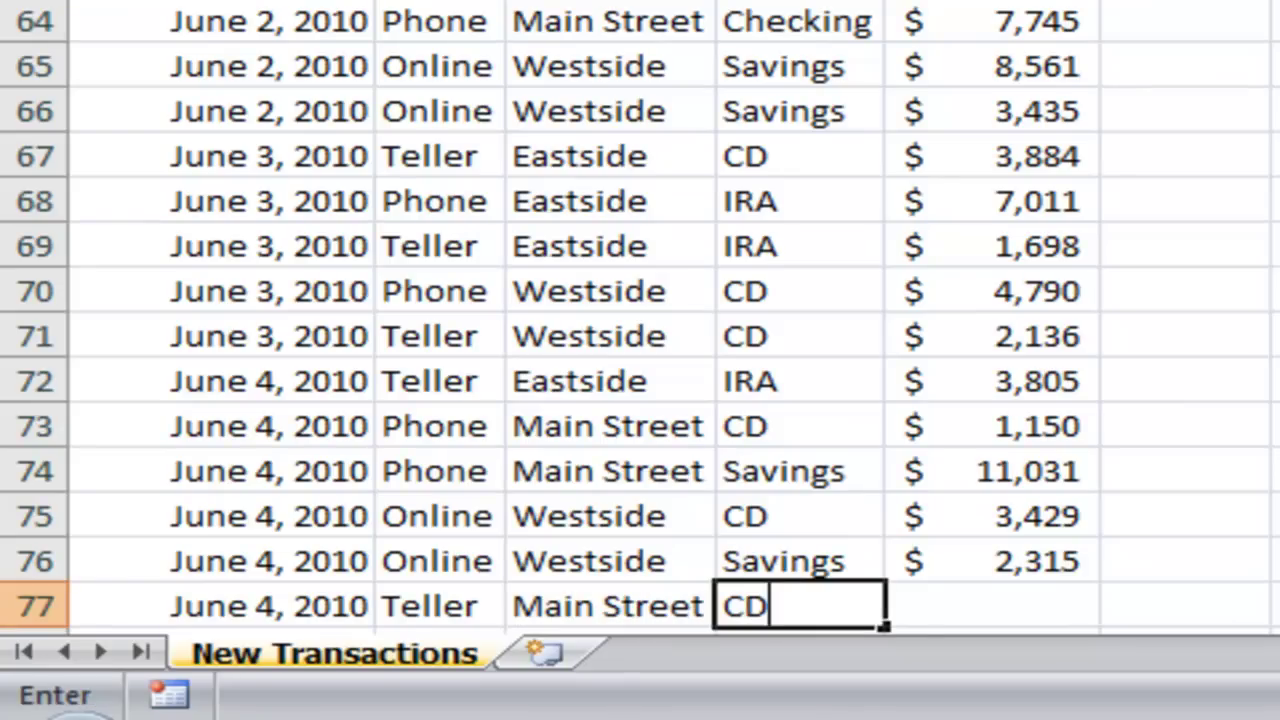
pyautogui.press('Tab')
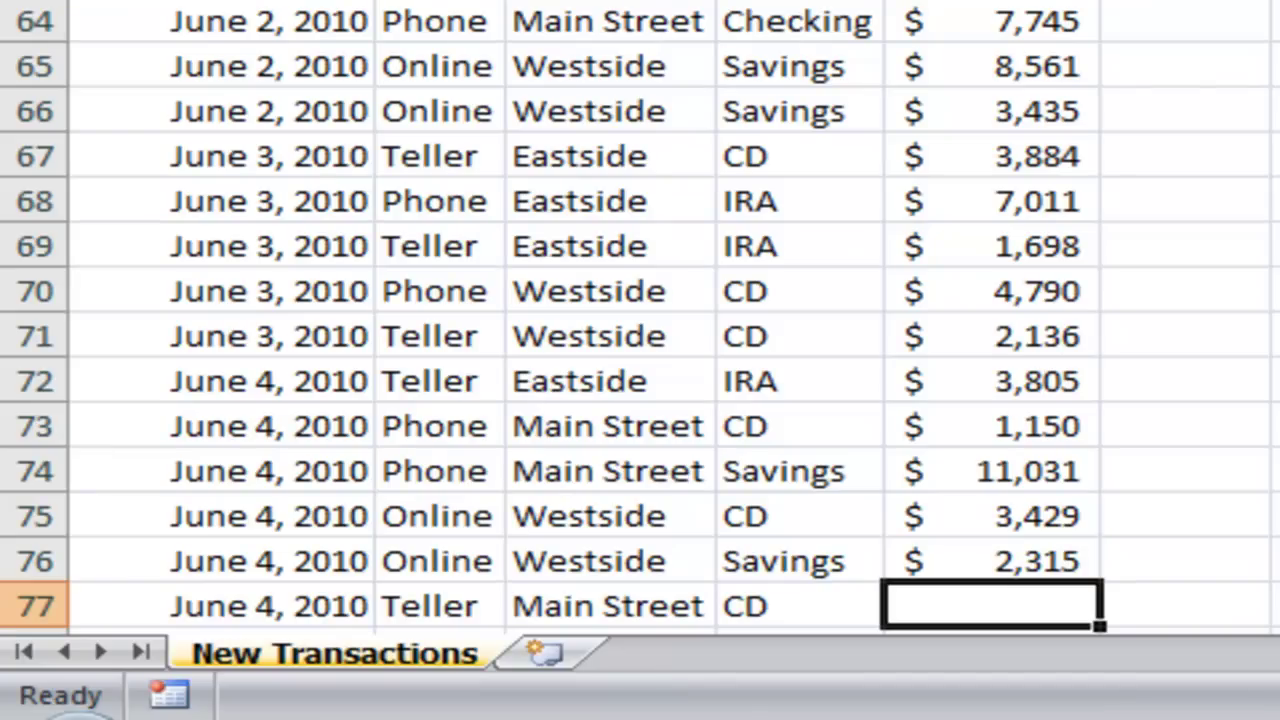
pyautogui.write('10000')
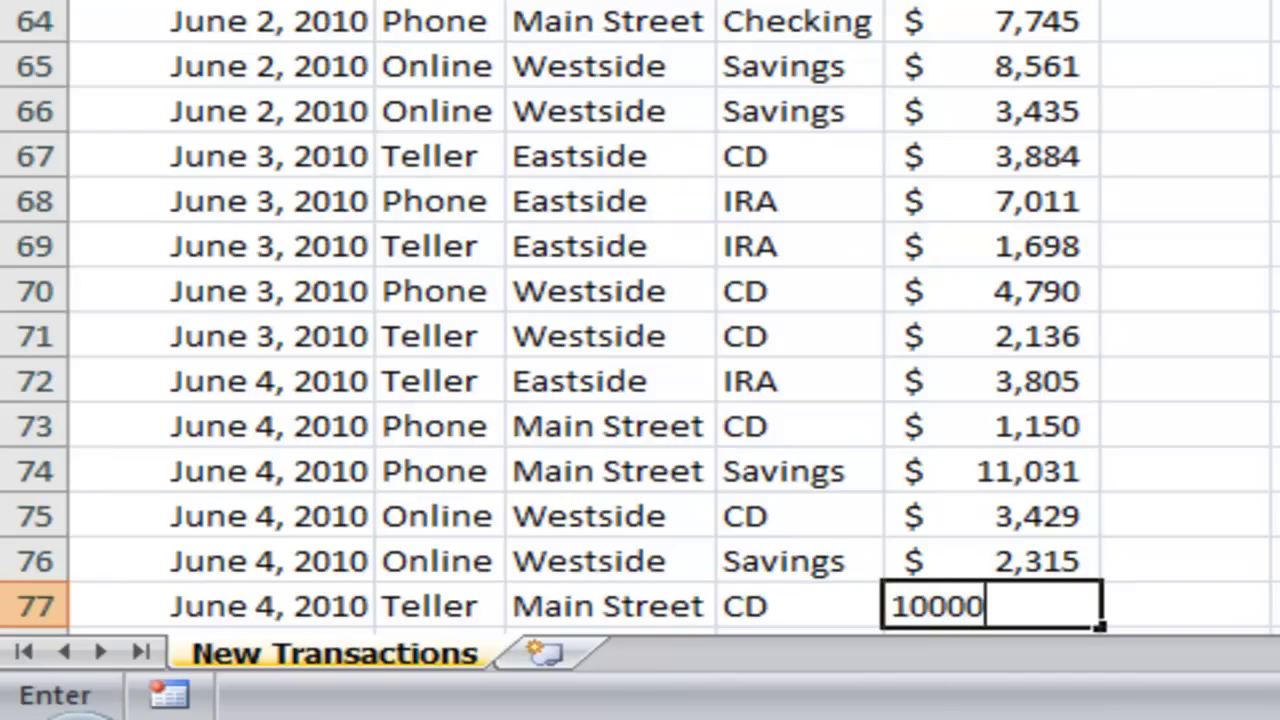
pyautogui.press('Return')
# Step: Save the New Banking Transactions Data workbook with the added record
pyautogui.click(429, 606)
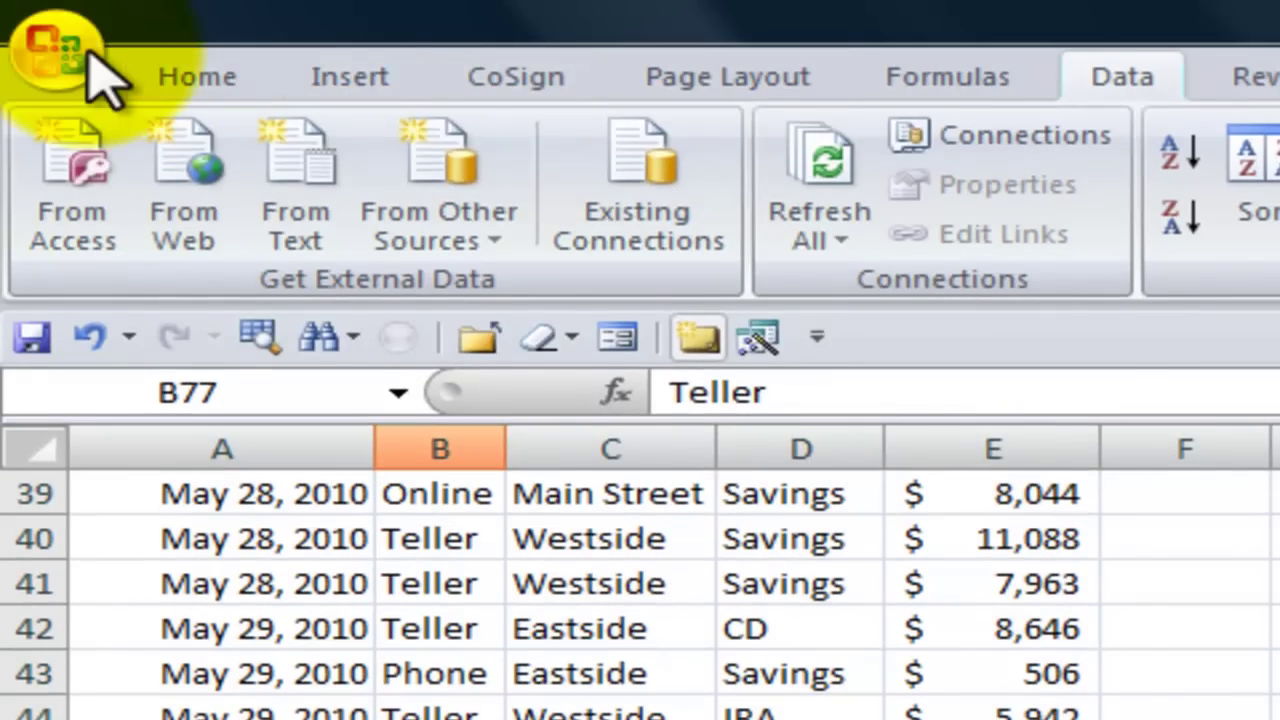
pyautogui.click(87, 48)
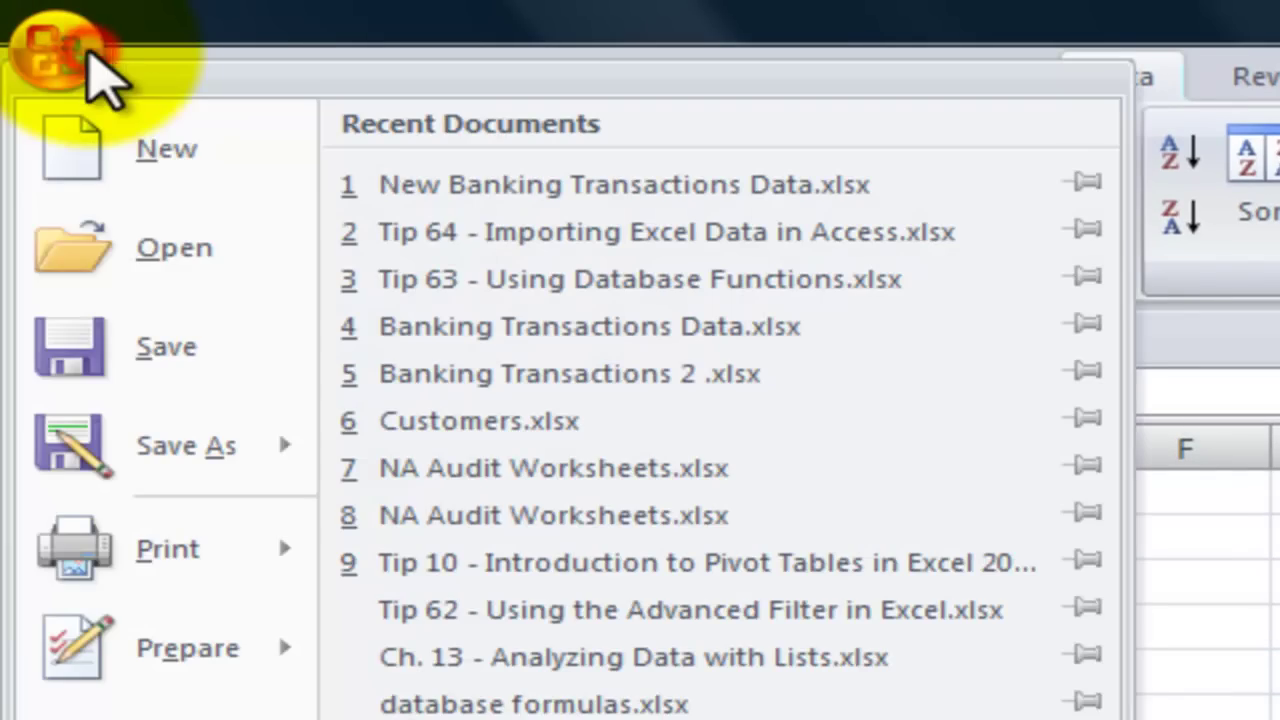
pyautogui.click(163, 356)
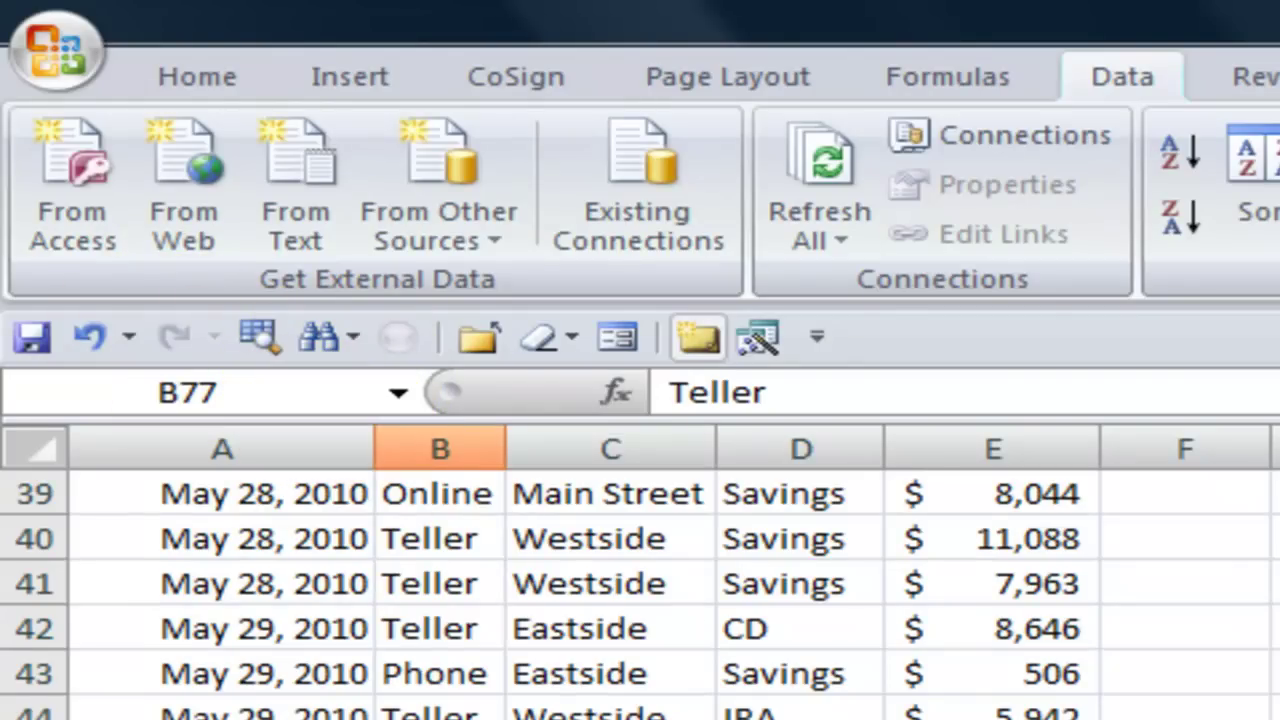
pyautogui.press('Right')
pyautogui.press('Right')
pyautogui.press('Right')
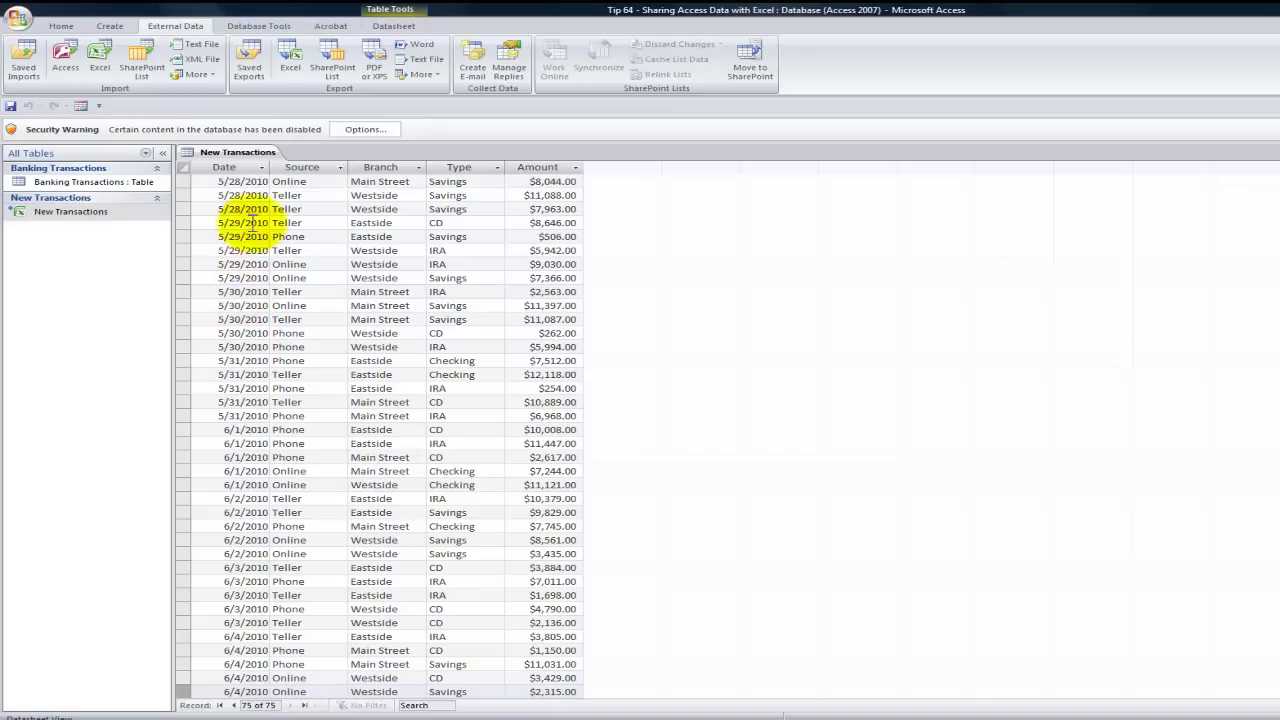
# Step: In Access, close and reopen the linked New Transactions table, and check its last record for the transaction added in Excel
pyautogui.rightClick(243, 153)
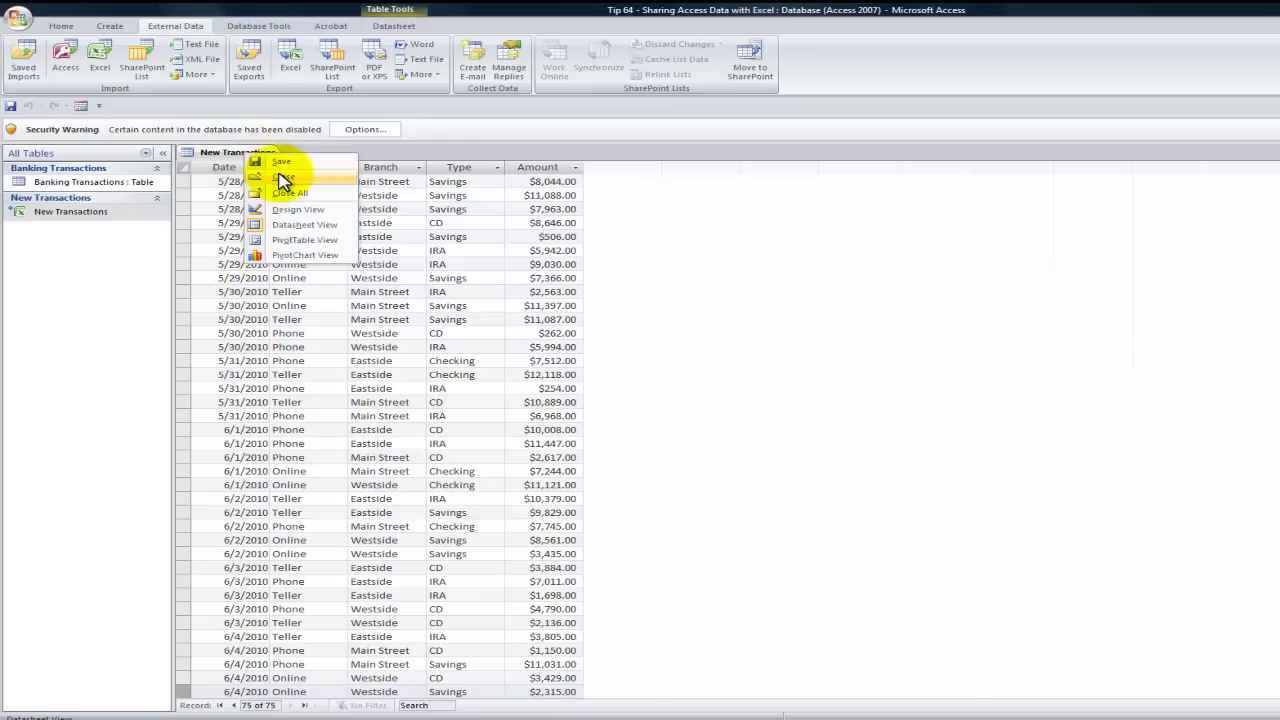
pyautogui.click(281, 178)
pyautogui.click(124, 212)
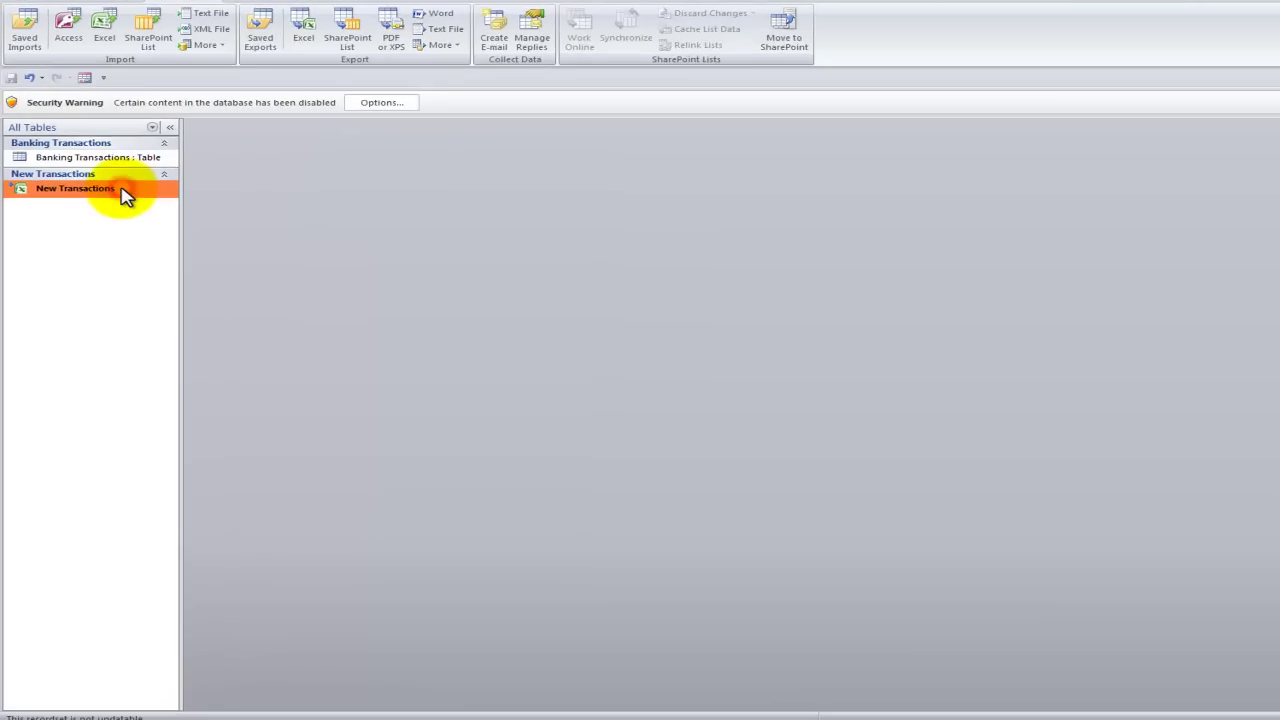
pyautogui.doubleClick(124, 195)
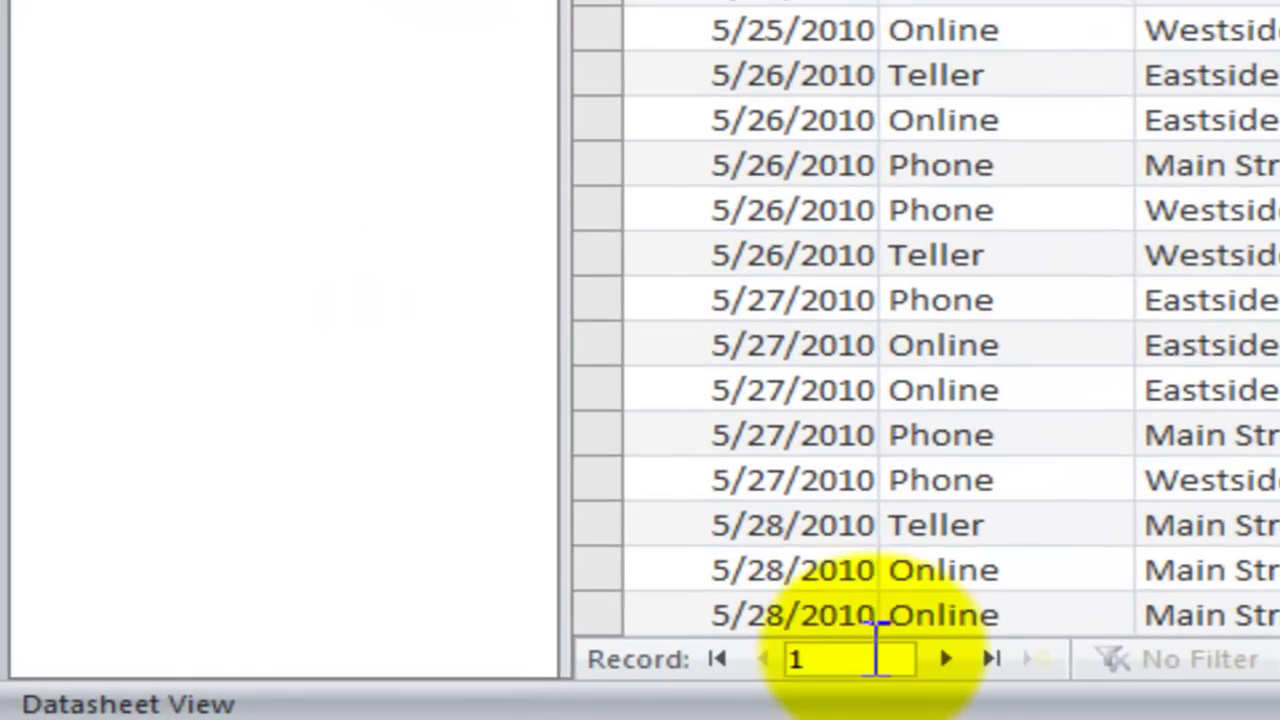
pyautogui.click(993, 657)
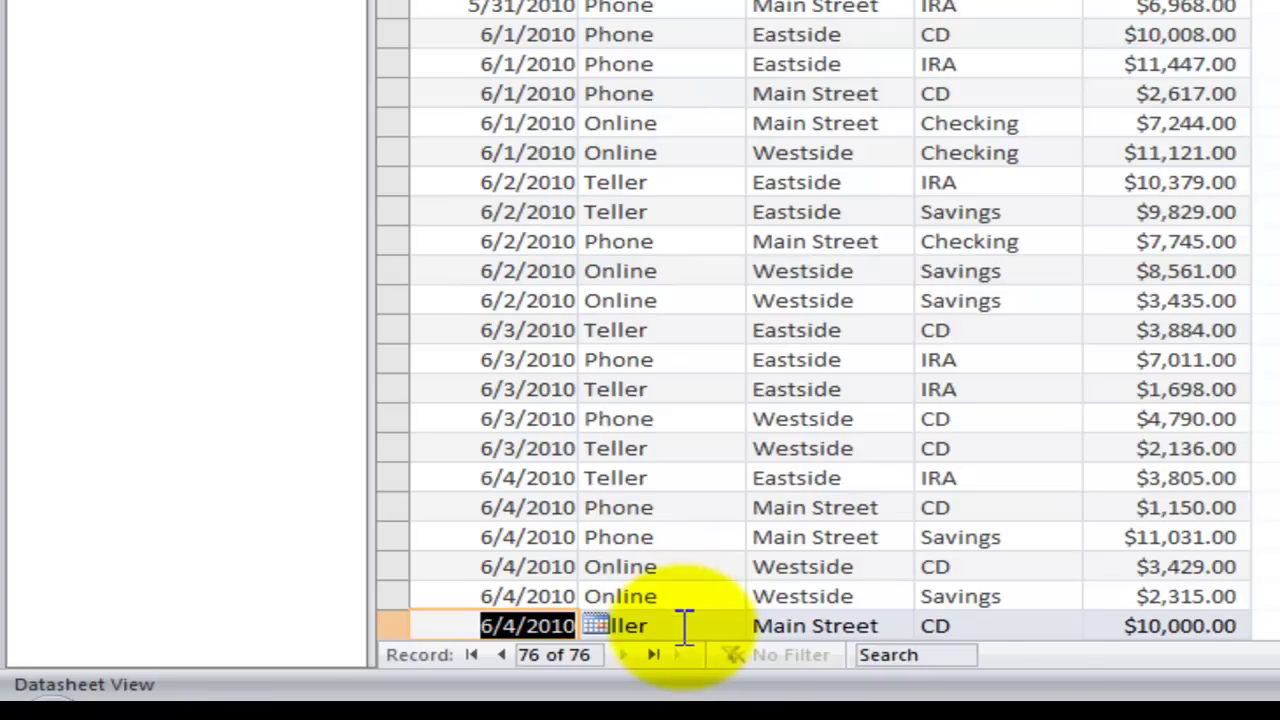
pyautogui.click(1107, 626)
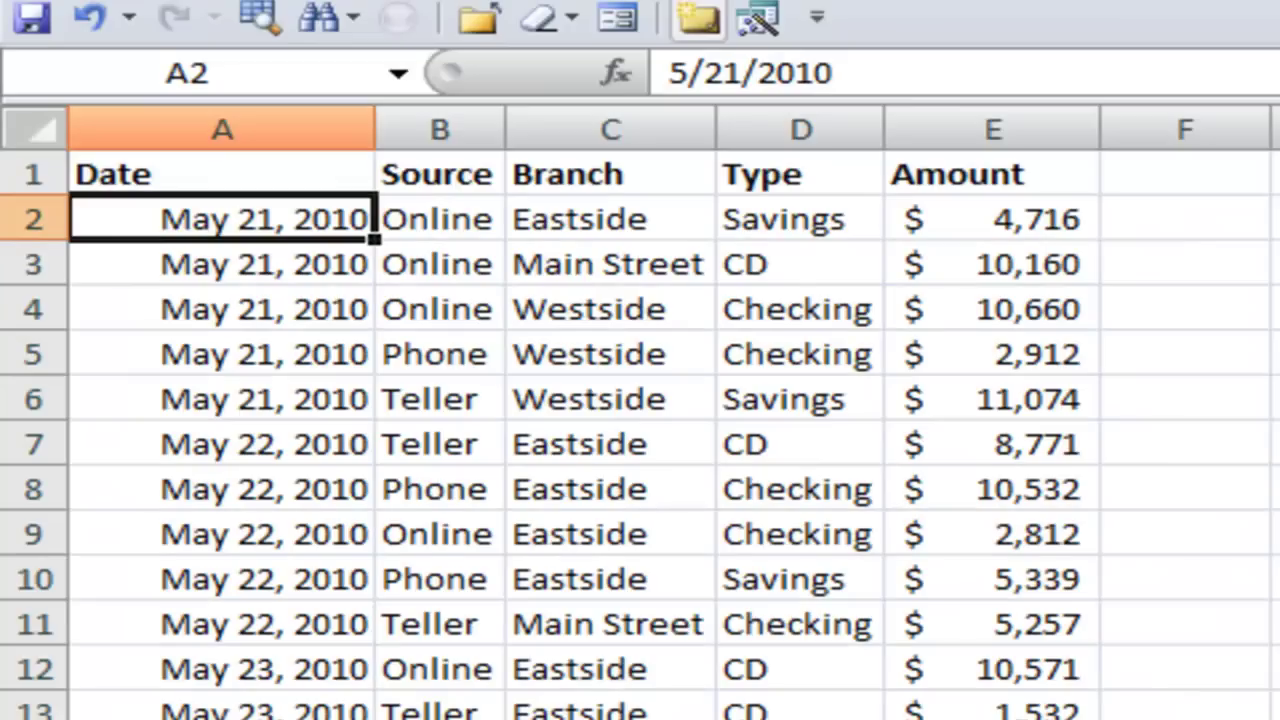
# Step: Back in the Excel worksheet, review the Date, Source and Branch column headings in row 1
pyautogui.click(258, 182)
pyautogui.click(425, 177)
pyautogui.click(580, 175)
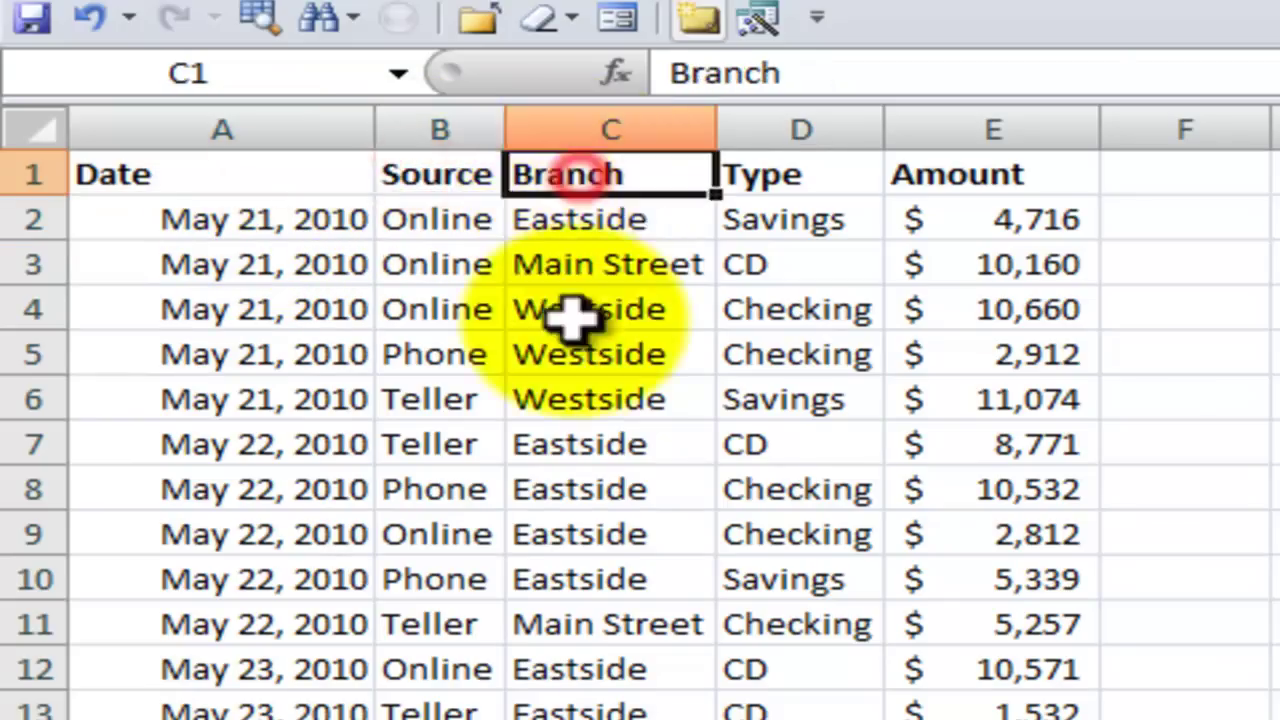